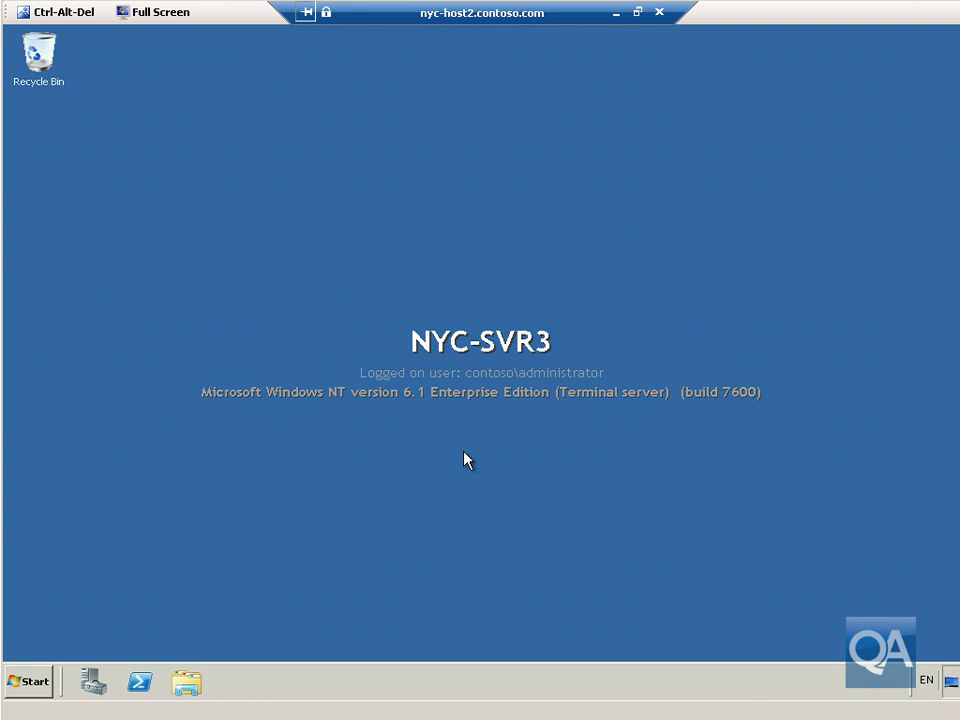
# Launch the Operations Console of System Center Operations Manager 2007 R2.
pyautogui.click(30, 681)
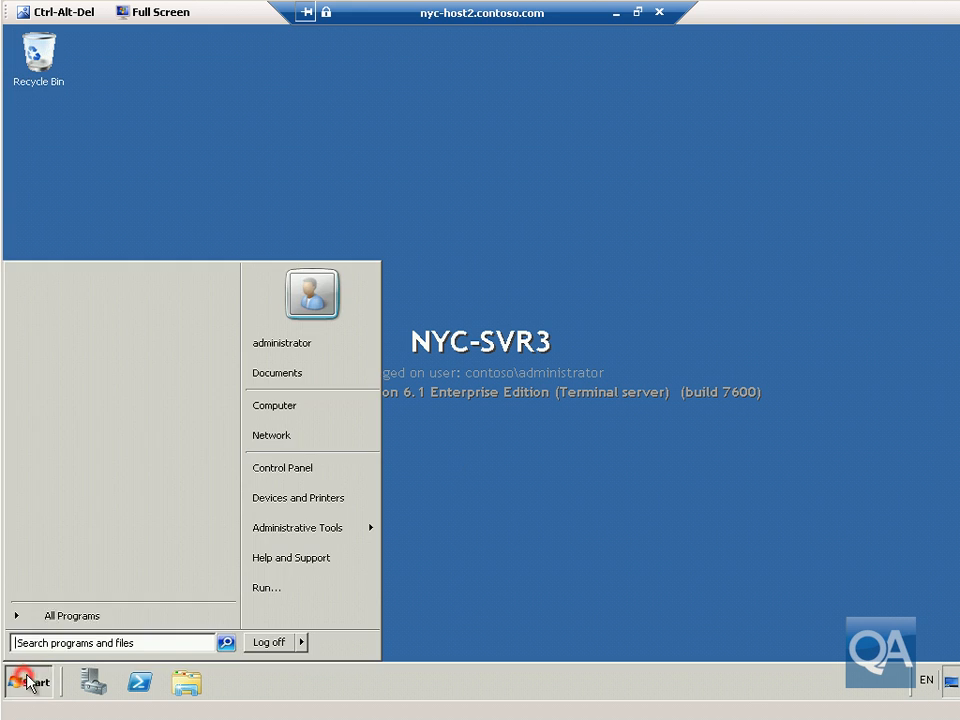
pyautogui.click(88, 617)
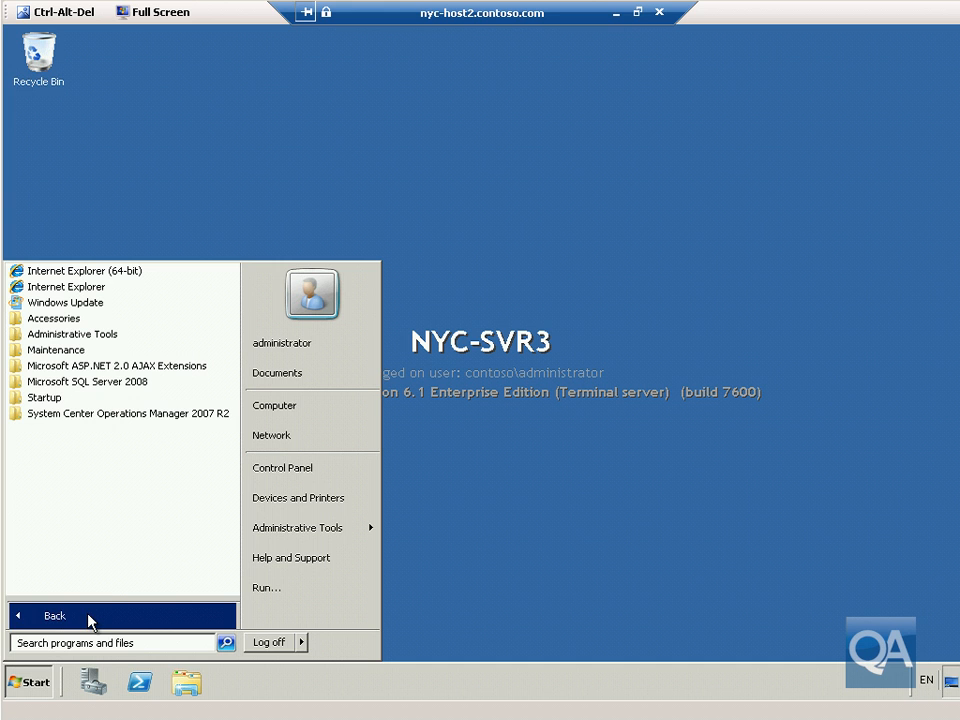
pyautogui.click(150, 413)
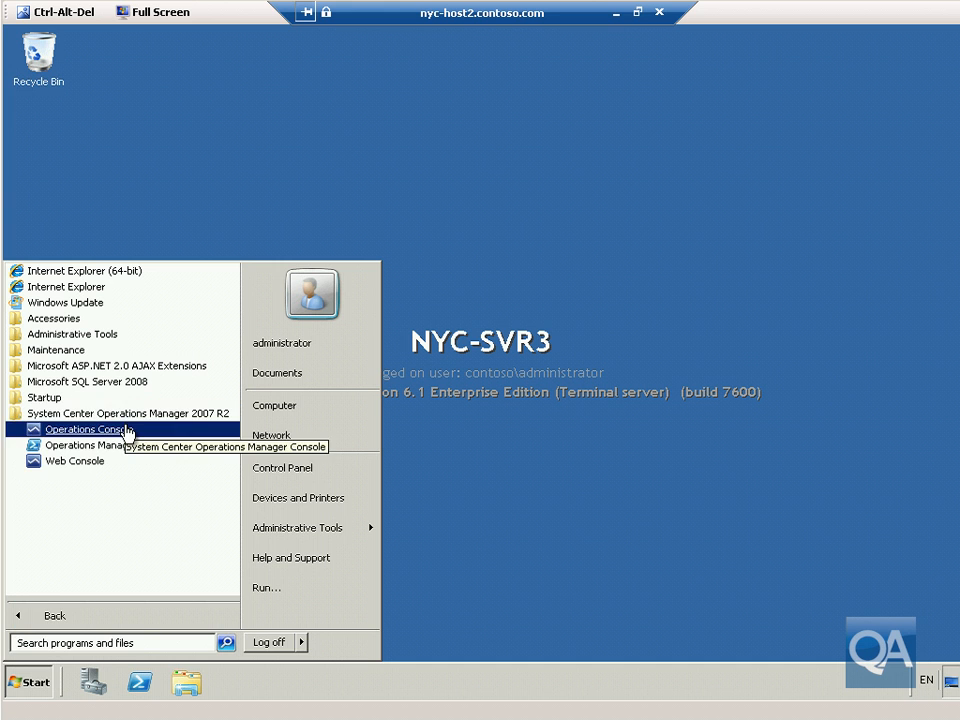
pyautogui.click(127, 431)
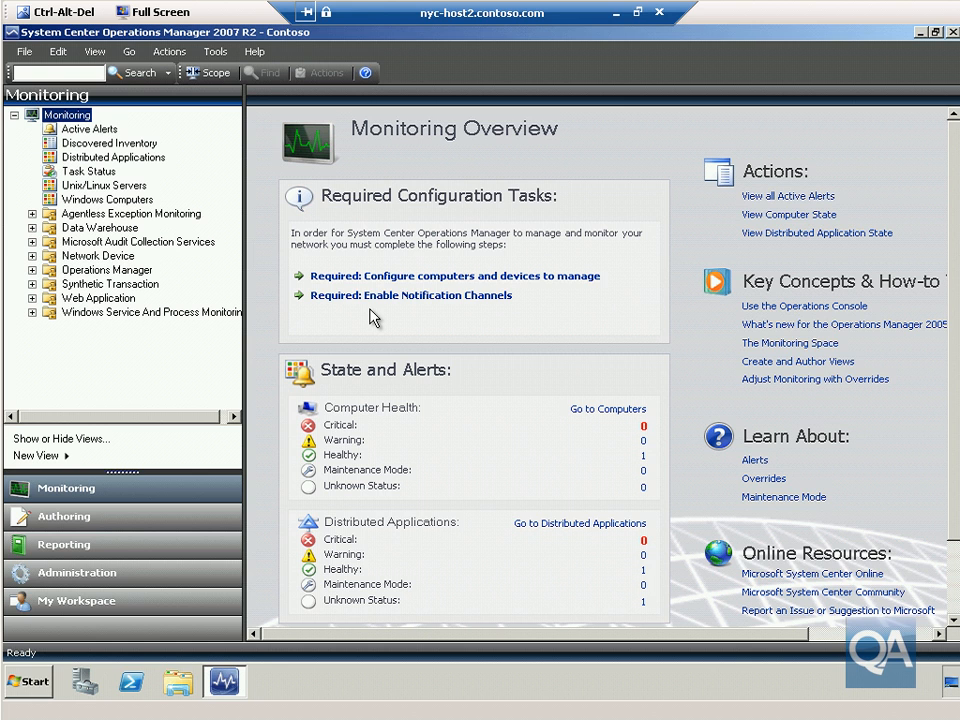
# Start a management pack import from disk in the Administration workspace, declining the online catalog search for dependencies.
pyautogui.click(101, 575)
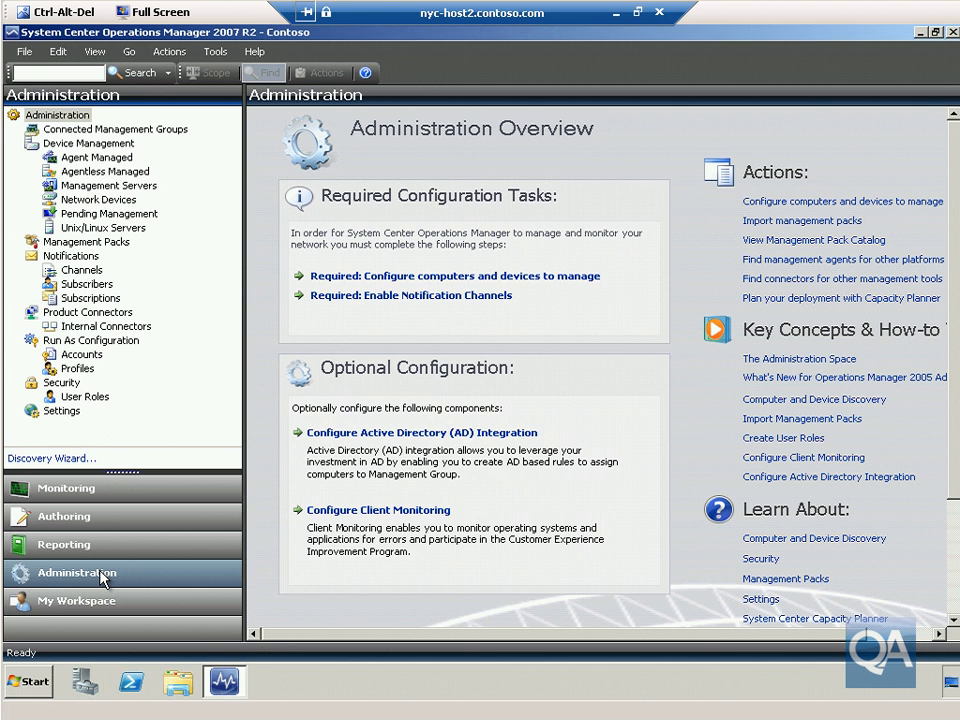
pyautogui.click(756, 229)
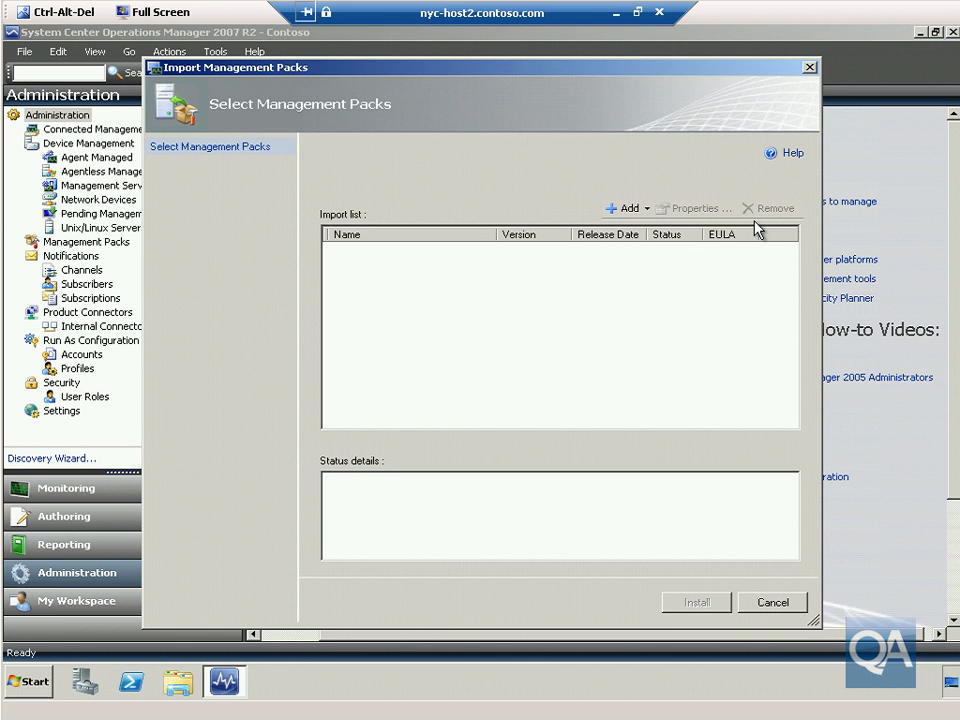
pyautogui.click(630, 210)
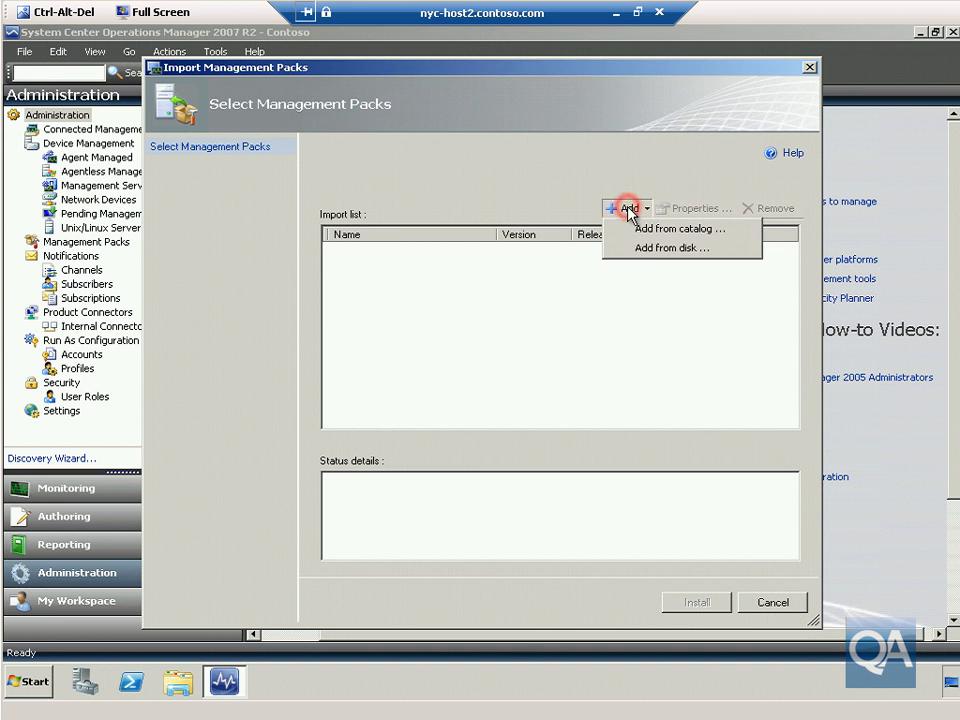
pyautogui.click(652, 250)
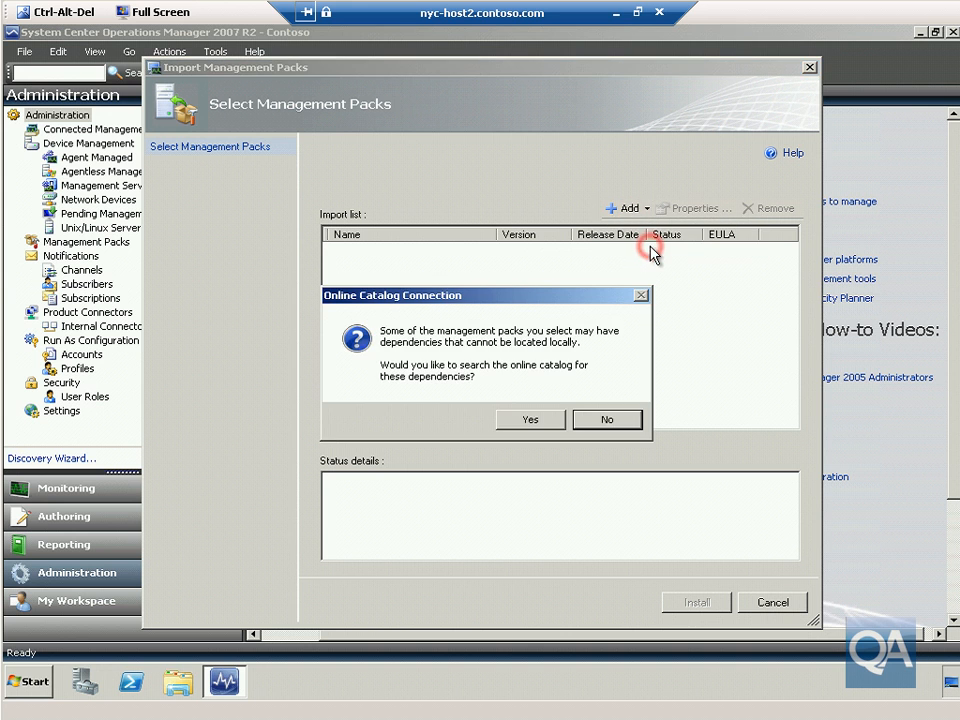
pyautogui.click(624, 420)
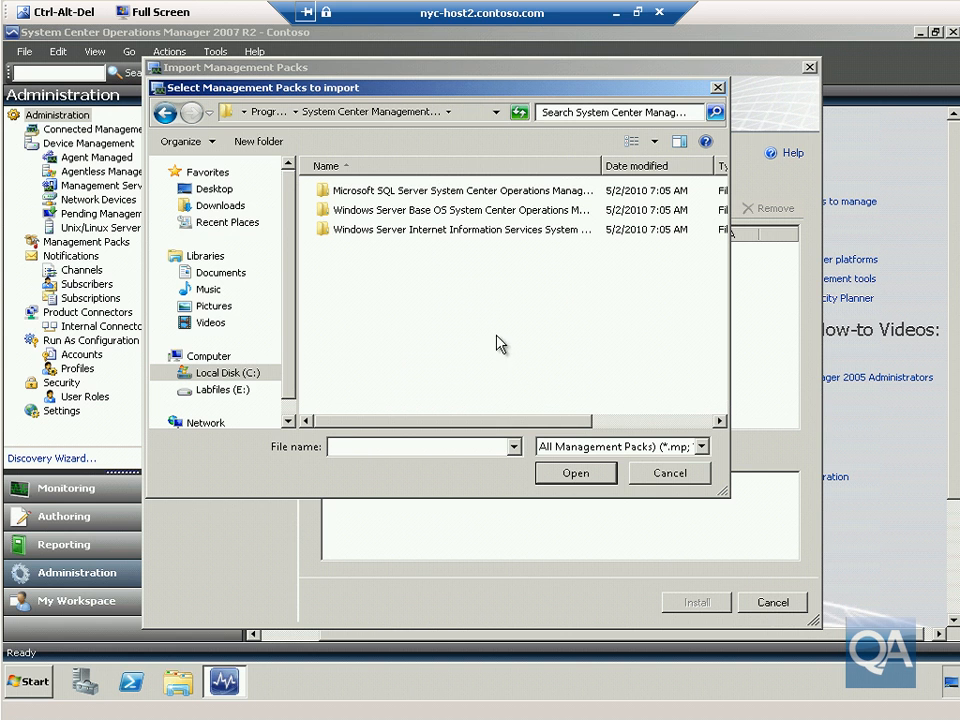
# Add the SQL Server 2005 and 2008 Discovery and Monitoring packs and Microsoft.SQLServer.Library.mp from the Microsoft SQL Server folder to the import list.
pyautogui.doubleClick(456, 191)
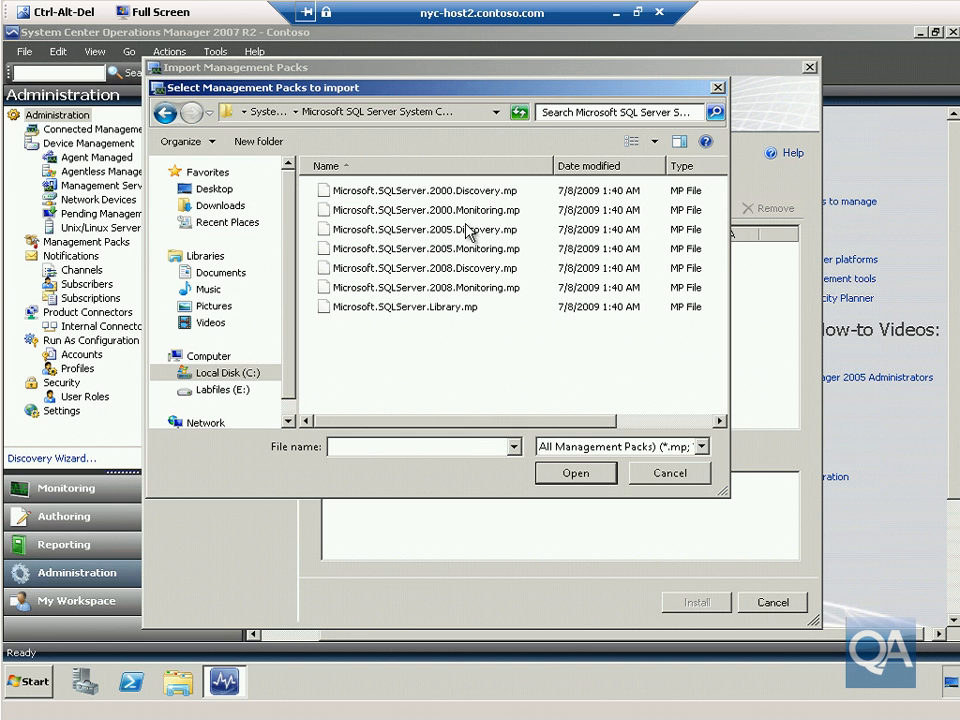
pyautogui.click(472, 229)
pyautogui.keyDown('ctrl'); pyautogui.click(467, 248); pyautogui.keyUp('ctrl')
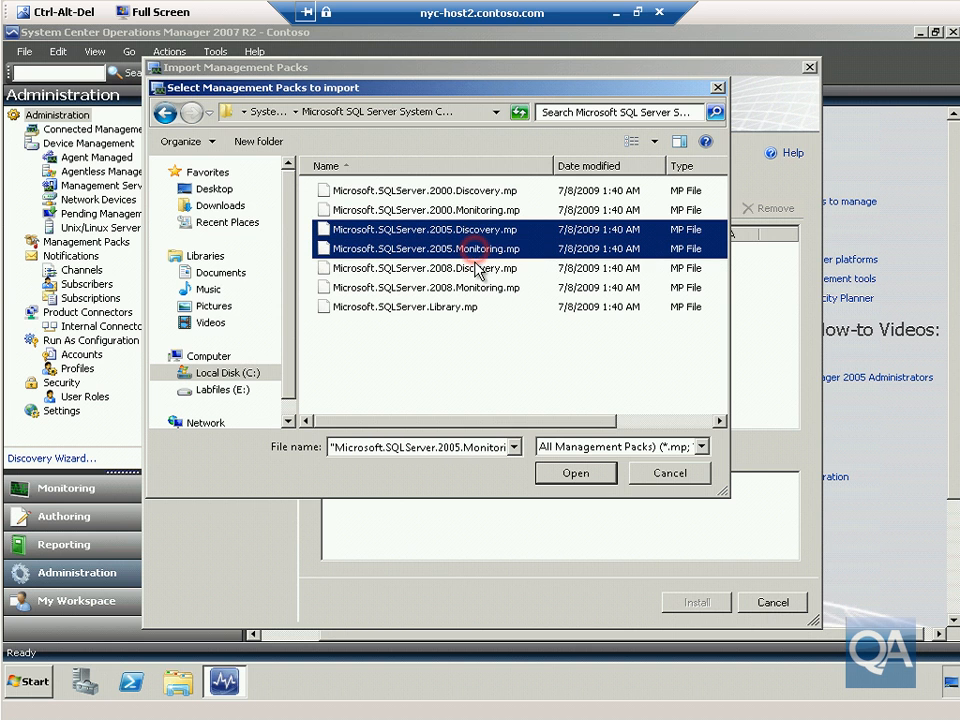
pyautogui.keyDown('ctrl'); pyautogui.click(475, 267); pyautogui.keyUp('ctrl')
pyautogui.keyDown('ctrl'); pyautogui.click(470, 287); pyautogui.keyUp('ctrl')
pyautogui.keyDown('ctrl'); pyautogui.click(454, 310); pyautogui.keyUp('ctrl')
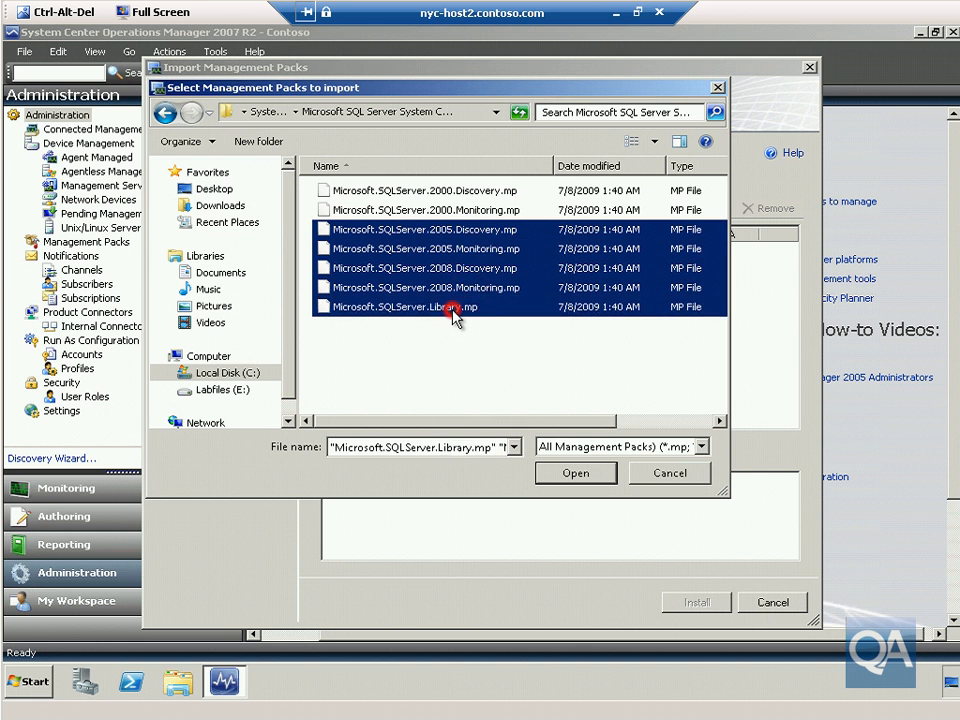
pyautogui.click(578, 475)
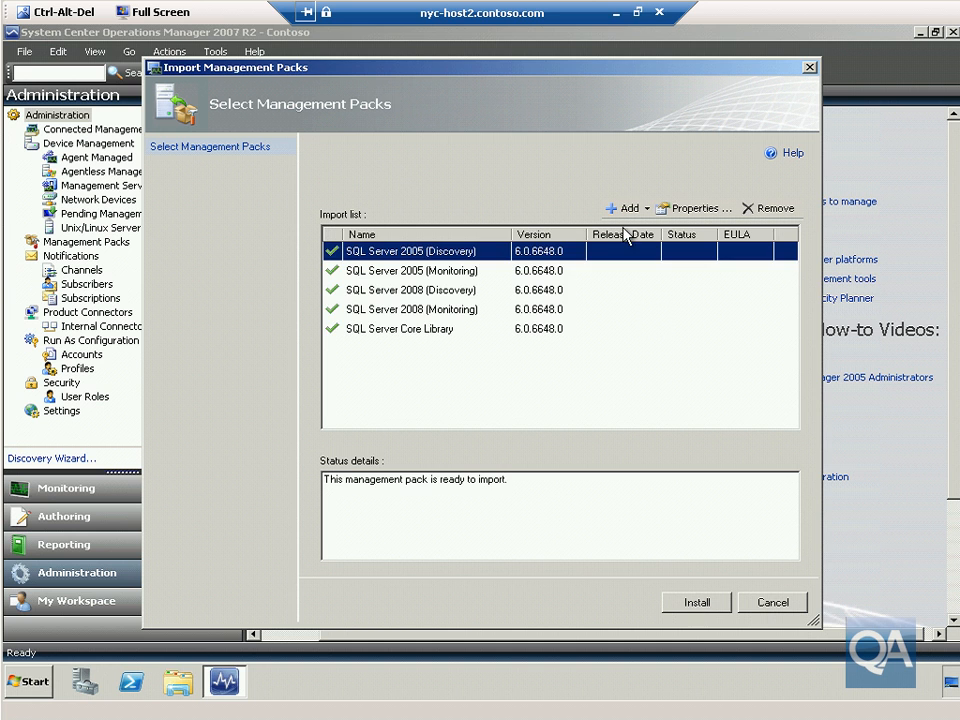
# Add only the Microsoft.Windows.Server 2008 Discovery, 2008 Monitoring and Library packs from the Windows Server Base OS folder on disk to the import list.
pyautogui.click(624, 209)
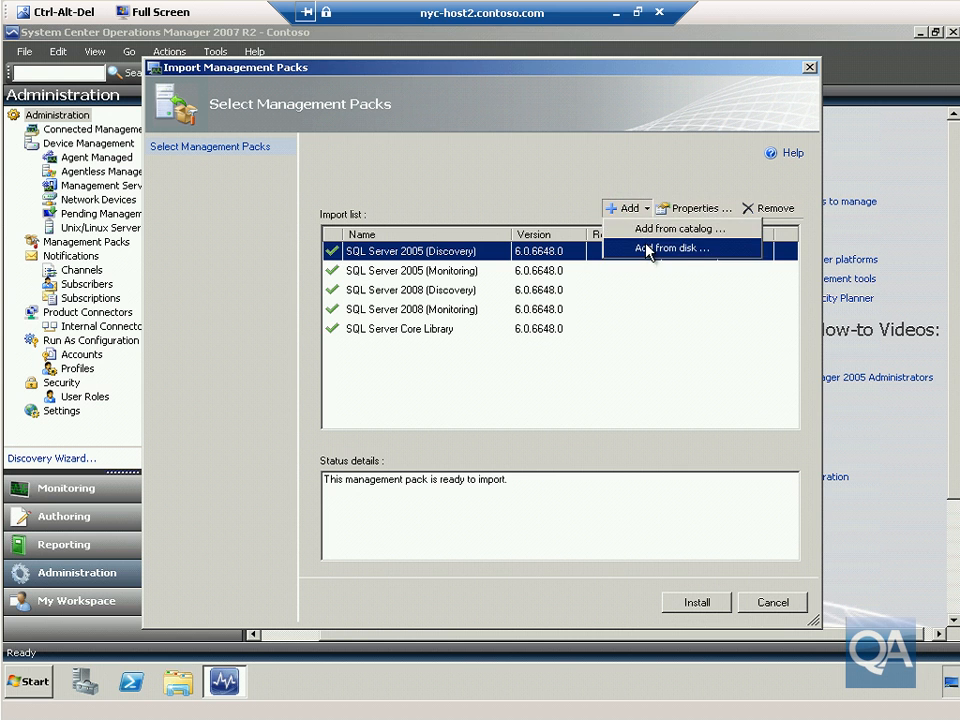
pyautogui.click(648, 250)
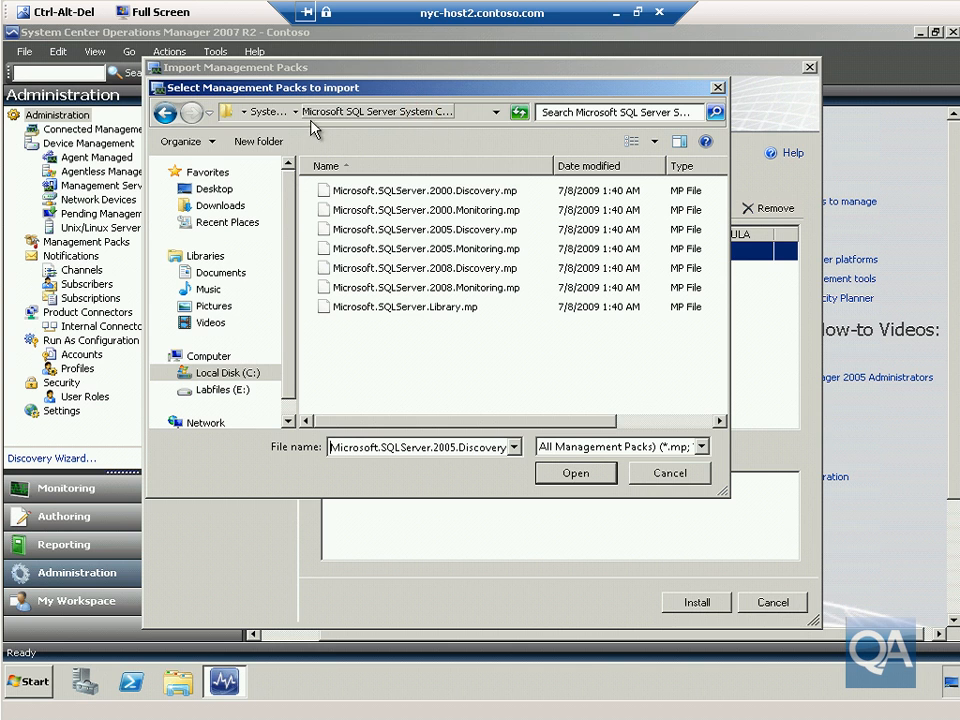
pyautogui.click(165, 112)
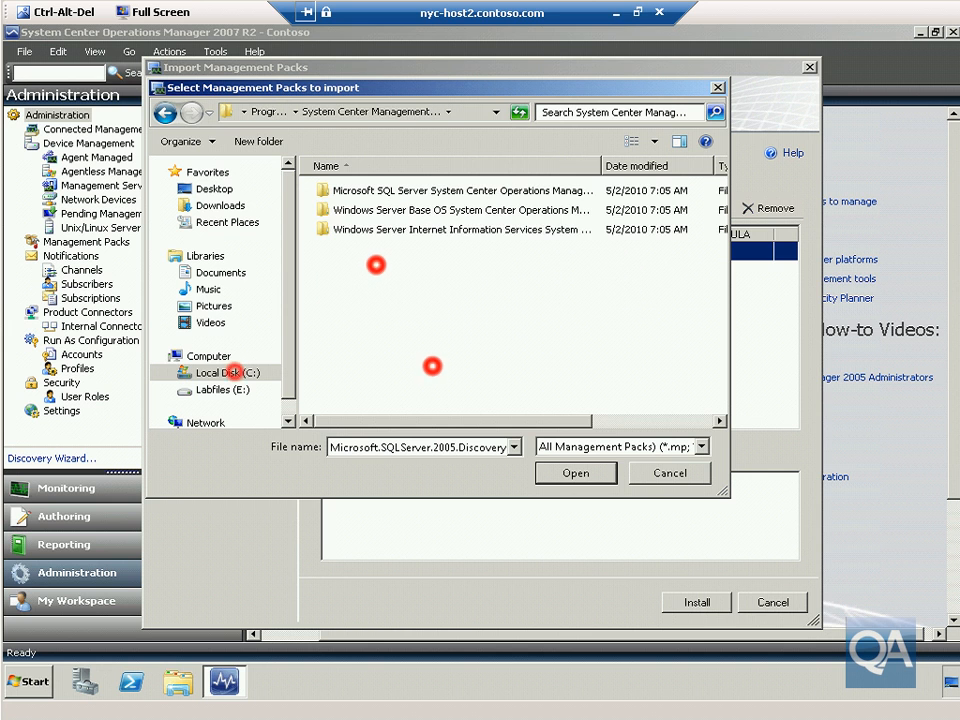
pyautogui.doubleClick(390, 210)
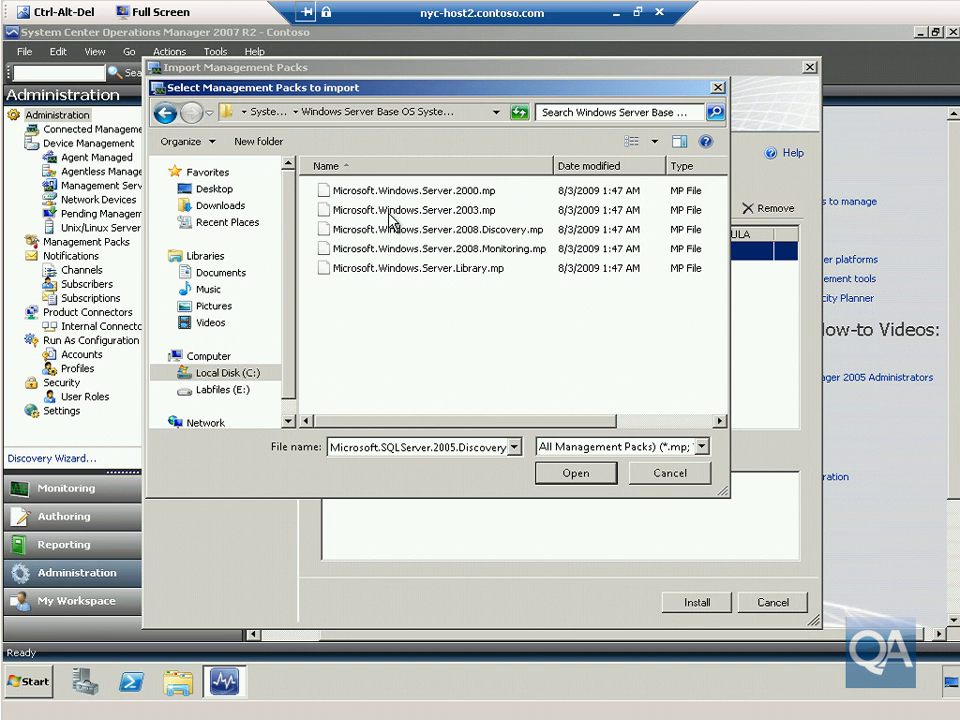
pyautogui.click(405, 192)
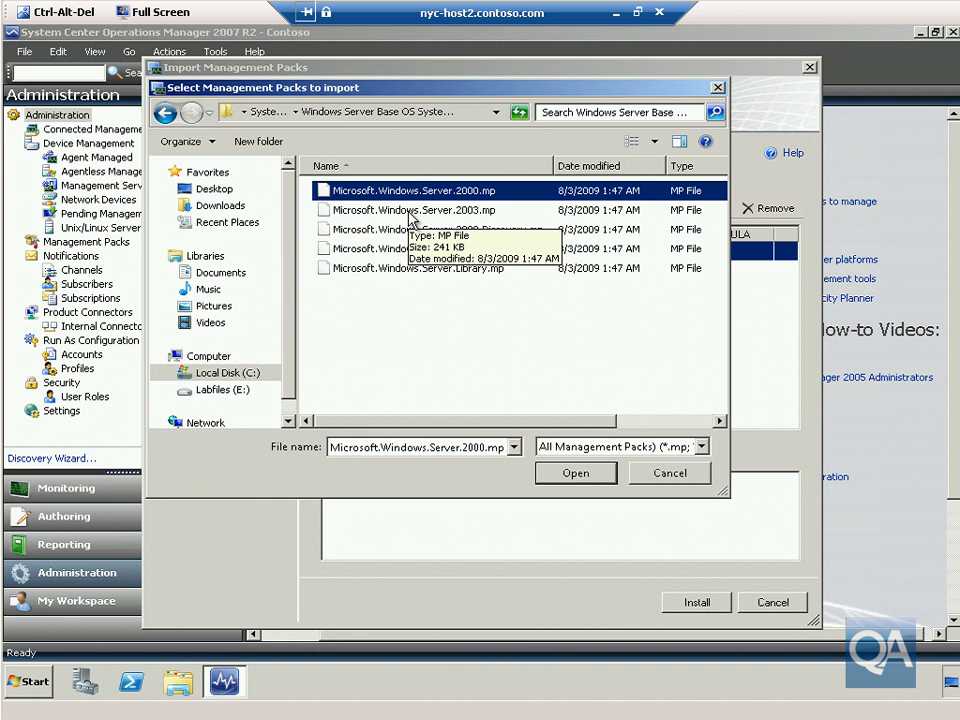
pyautogui.keyDown('ctrl'); pyautogui.click(409, 212); pyautogui.keyUp('ctrl')
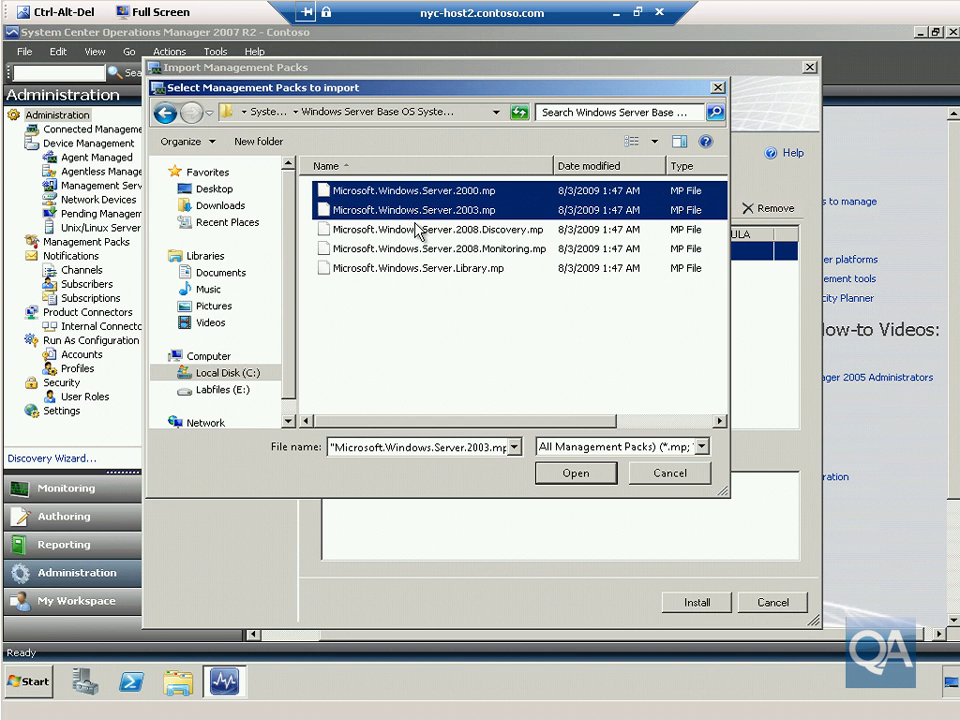
pyautogui.keyDown('ctrl'); pyautogui.click(420, 230); pyautogui.keyUp('ctrl')
pyautogui.keyDown('ctrl'); pyautogui.click(425, 249); pyautogui.keyUp('ctrl')
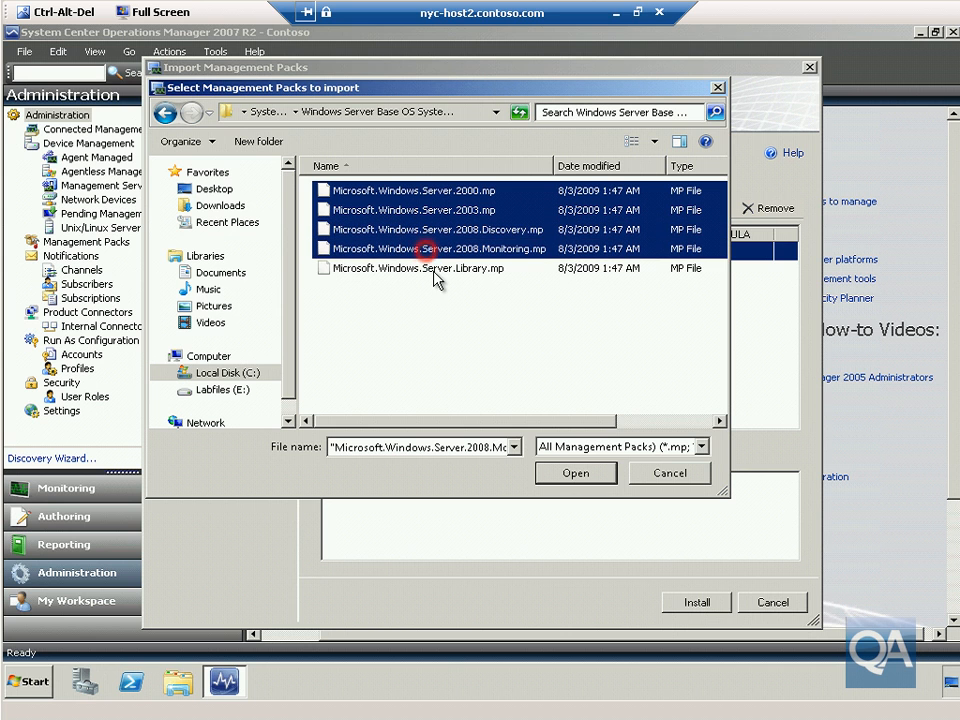
pyautogui.keyDown('ctrl'); pyautogui.click(434, 270); pyautogui.keyUp('ctrl')
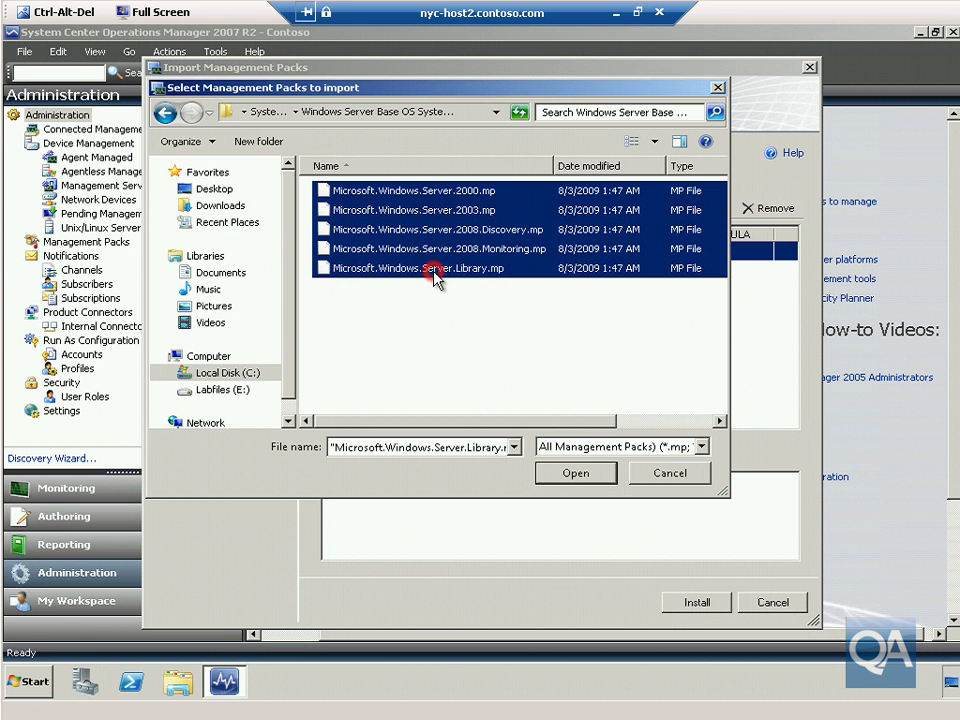
pyautogui.keyDown('ctrl'); pyautogui.click(453, 190); pyautogui.keyUp('ctrl')
pyautogui.keyDown('ctrl'); pyautogui.click(453, 210); pyautogui.keyUp('ctrl')
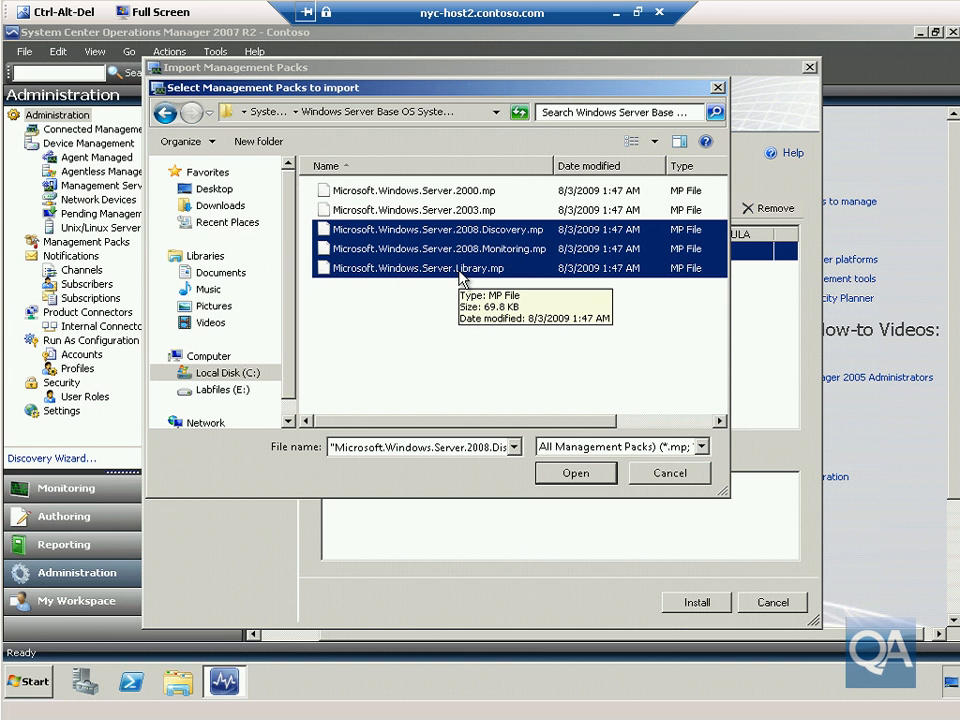
pyautogui.click(575, 472)
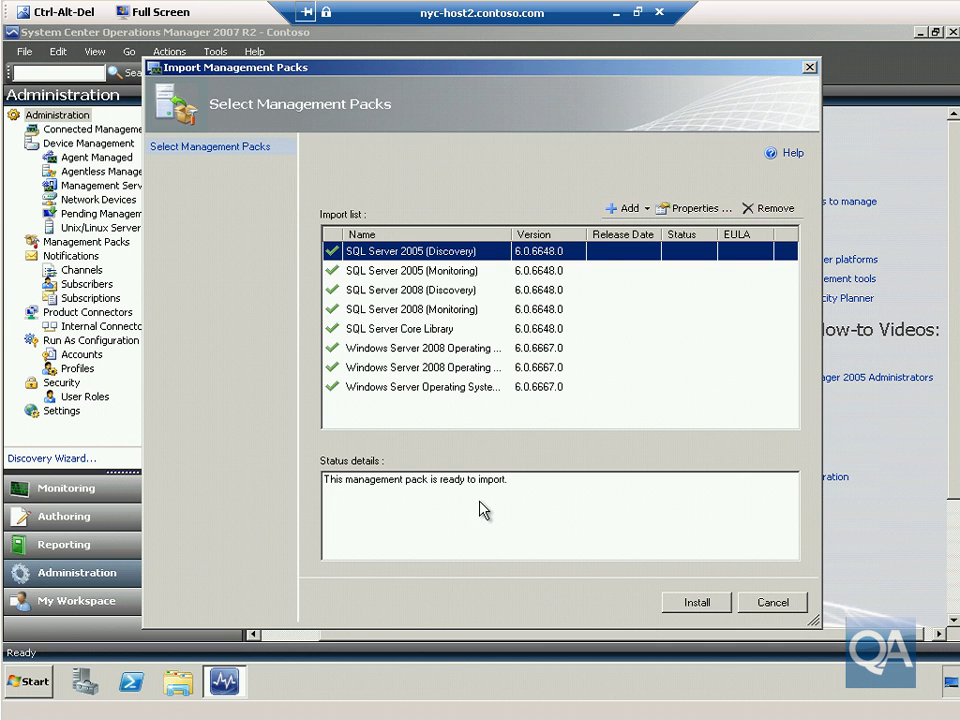
# Add the InternetInformationServices 2003, 2008 and CommonLibrary packs from the Windows Server Internet Information Services folder on disk to the import list.
pyautogui.click(625, 210)
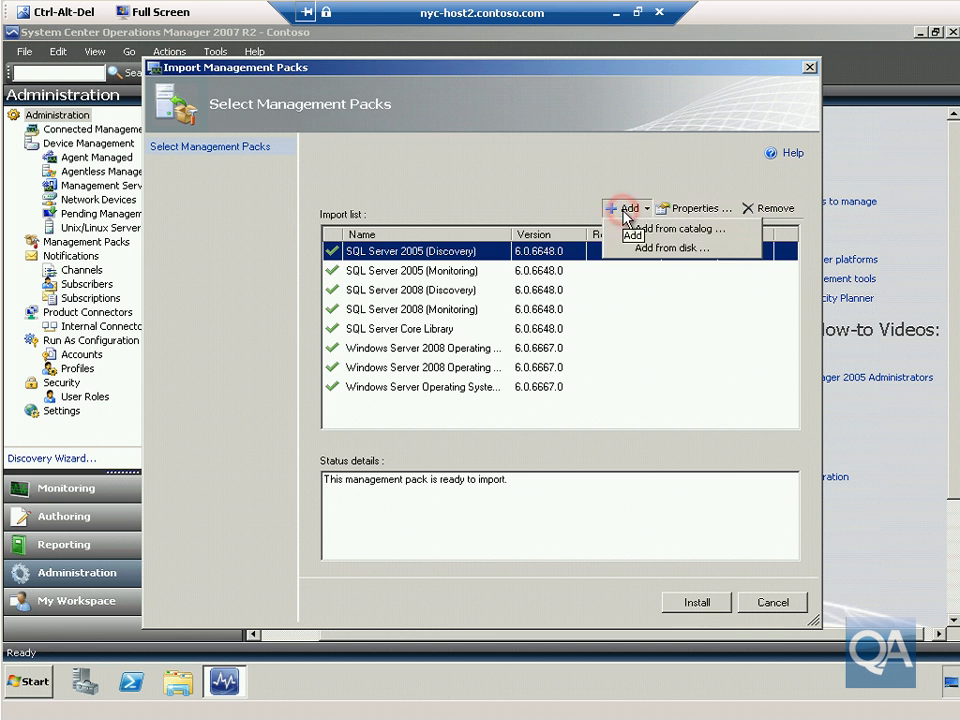
pyautogui.click(659, 250)
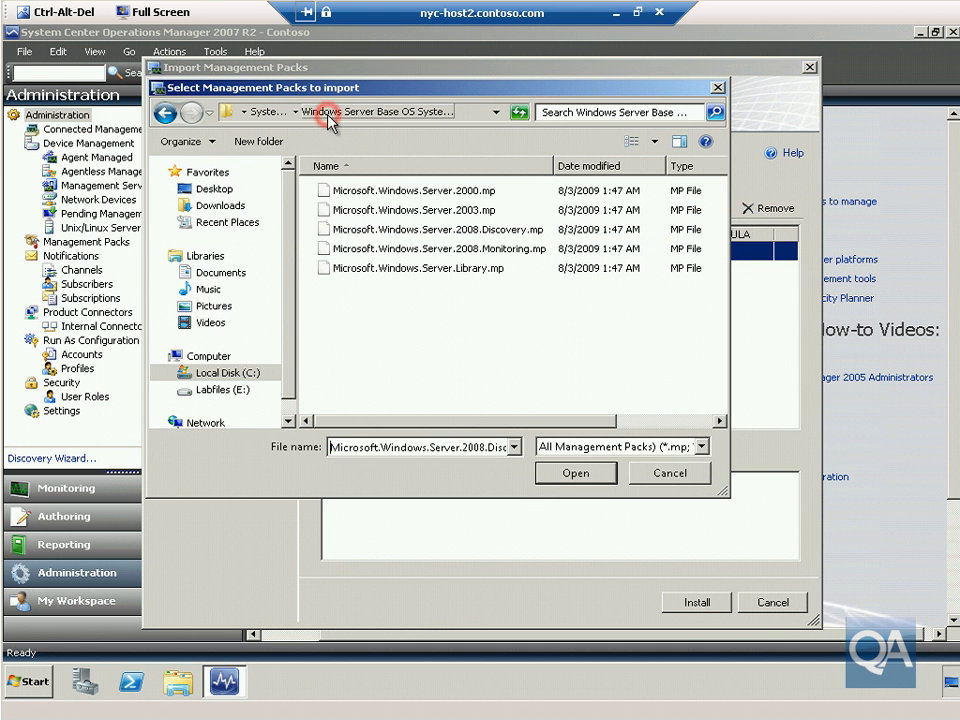
pyautogui.click(259, 114)
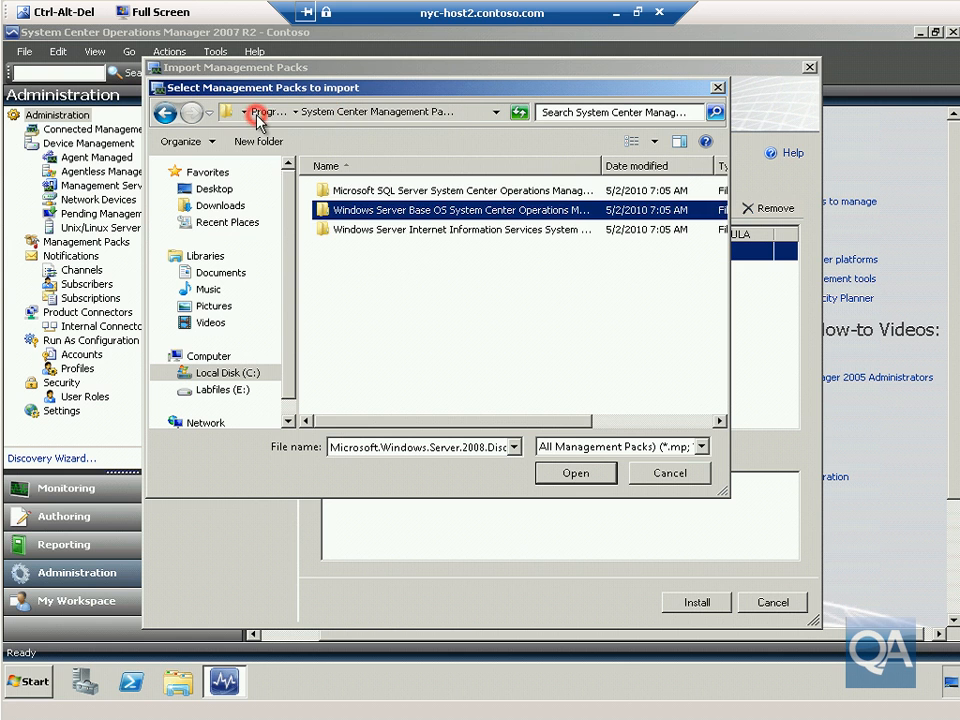
pyautogui.doubleClick(413, 237)
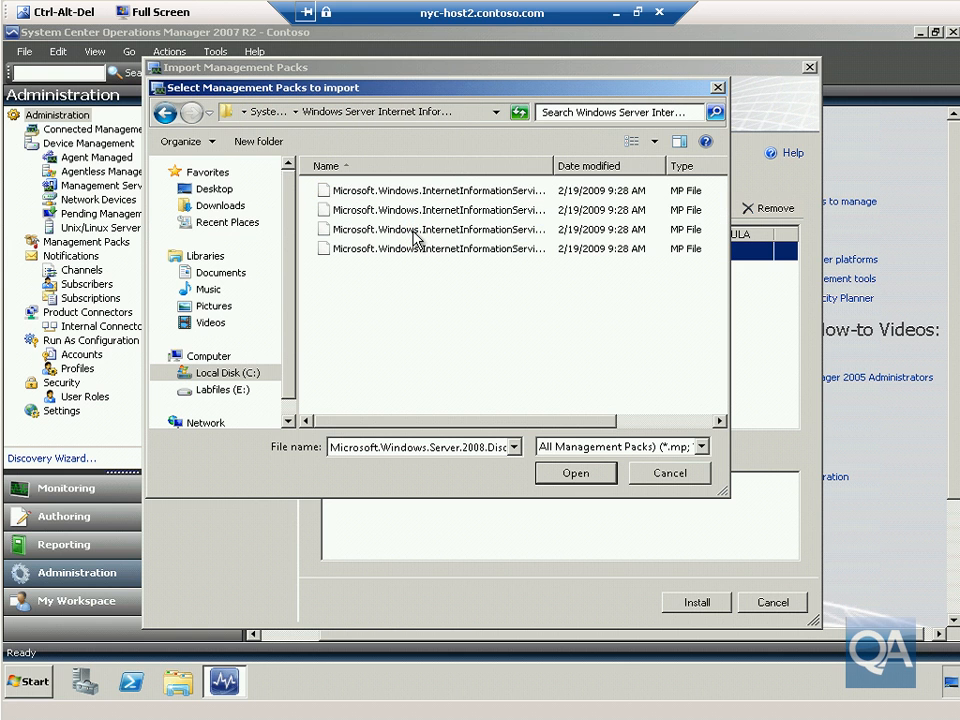
pyautogui.moveTo(555, 165); pyautogui.dragTo(668, 177)
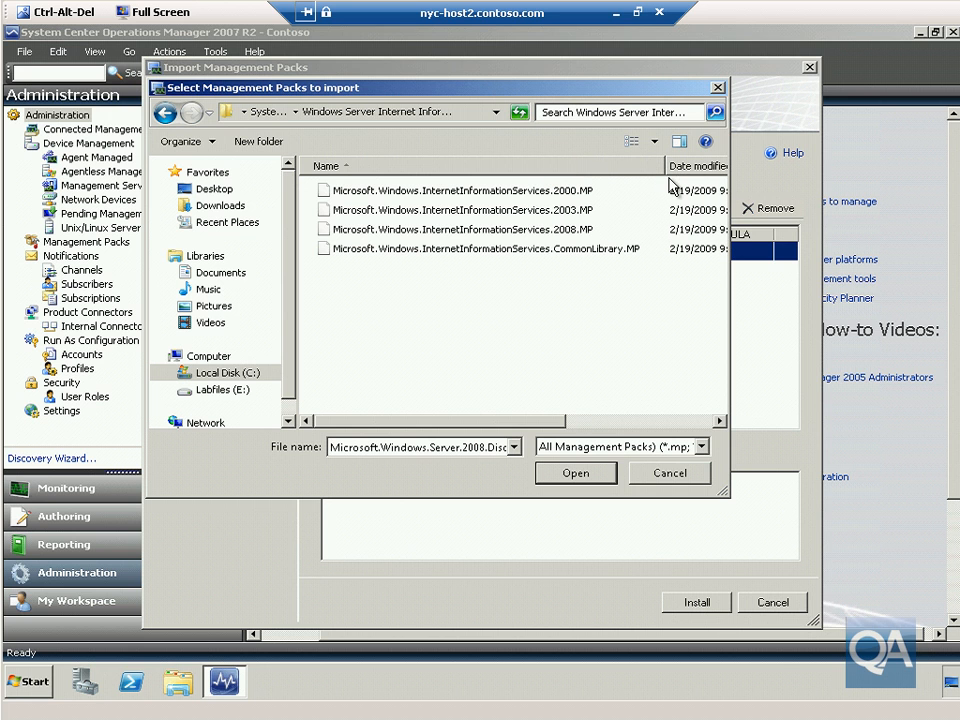
pyautogui.click(555, 211)
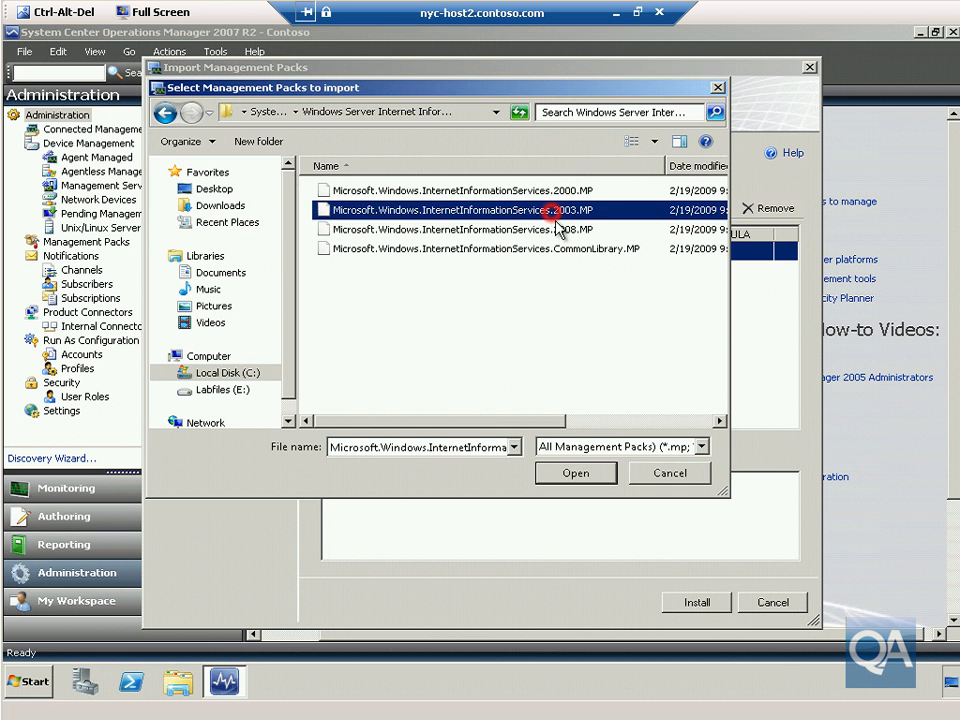
pyautogui.keyDown('ctrl'); pyautogui.click(561, 236); pyautogui.keyUp('ctrl')
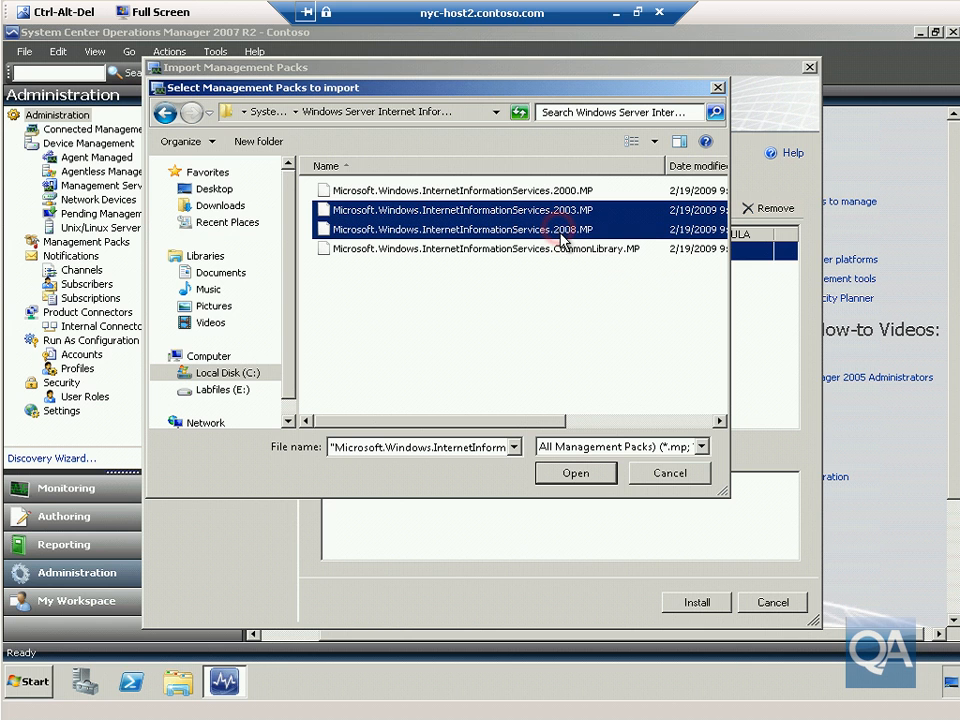
pyautogui.keyDown('ctrl'); pyautogui.click(566, 252); pyautogui.keyUp('ctrl')
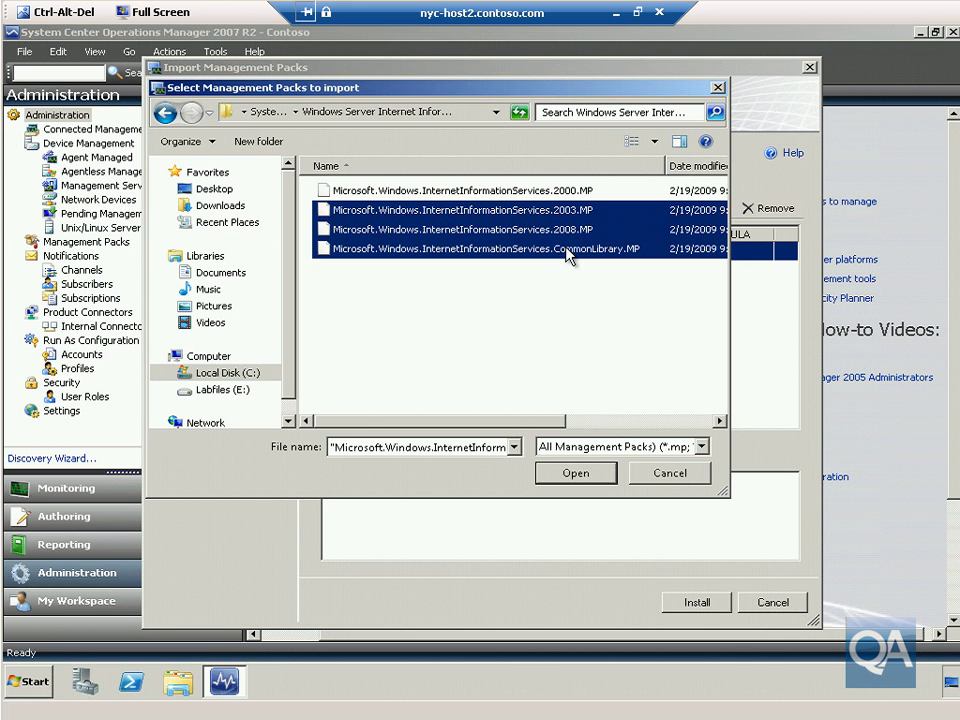
pyautogui.click(590, 476)
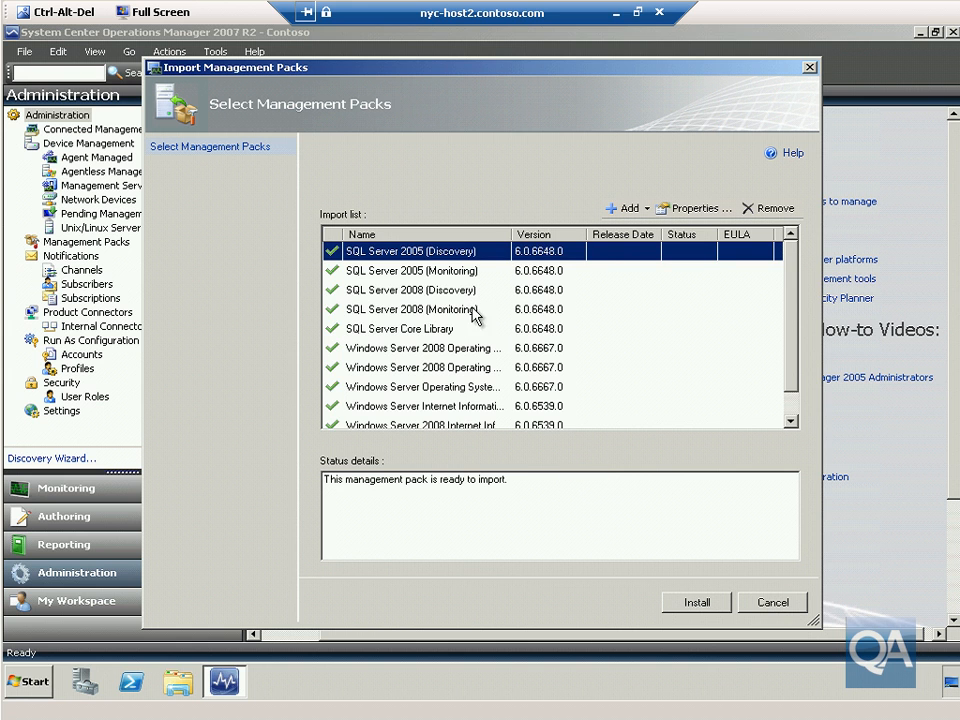
# Install all management packs in the import list and close the import wizard once the import finishes.
pyautogui.moveTo(789, 373); pyautogui.dragTo(789, 403)
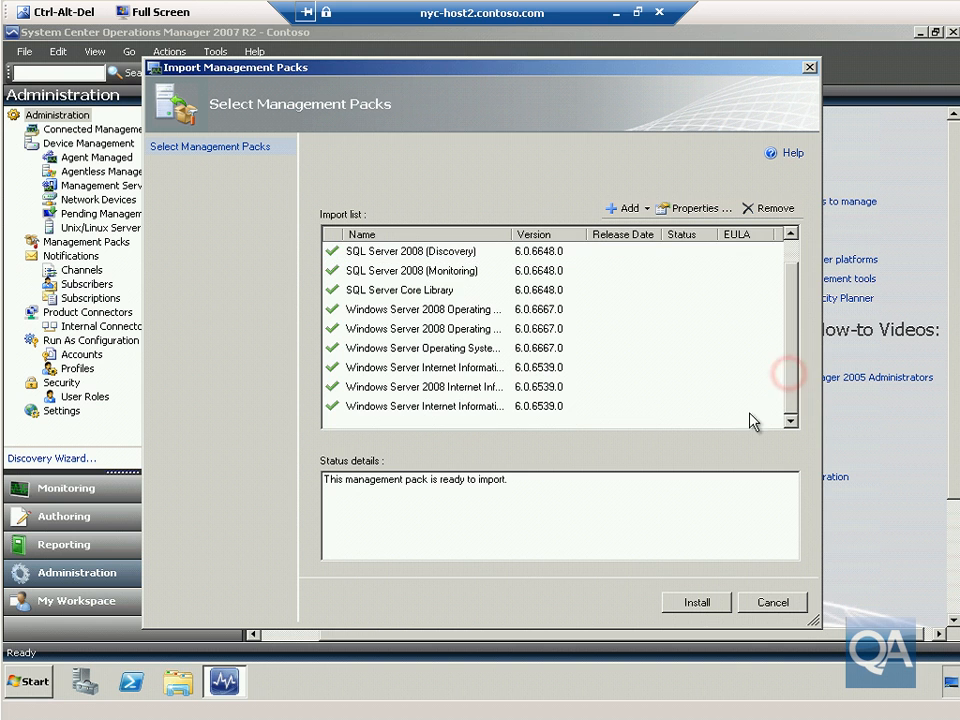
pyautogui.click(698, 603)
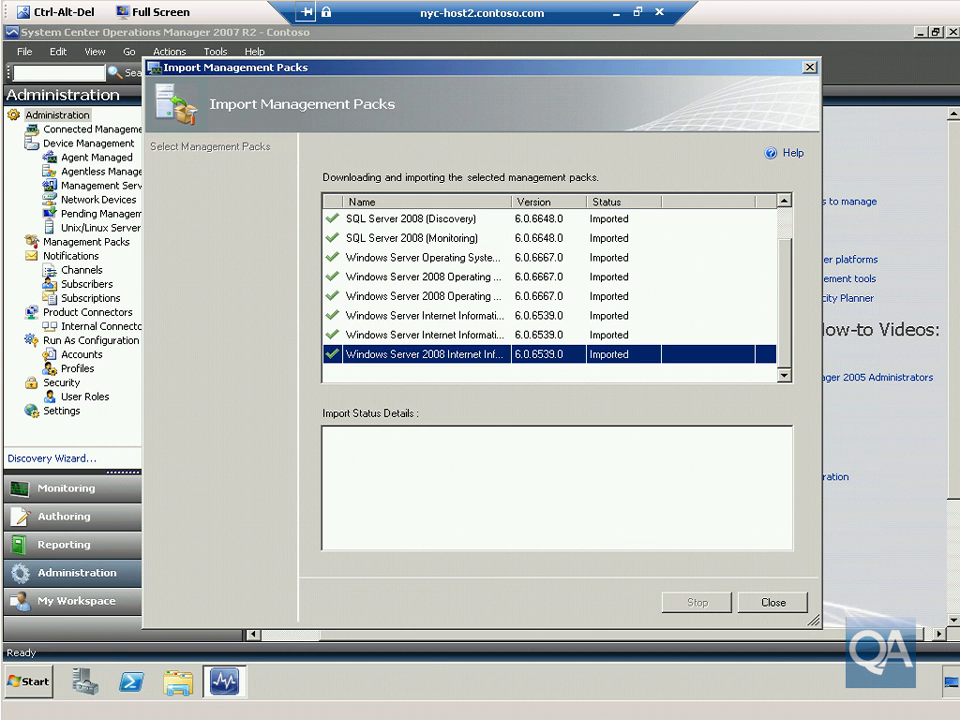
pyautogui.click(753, 608)
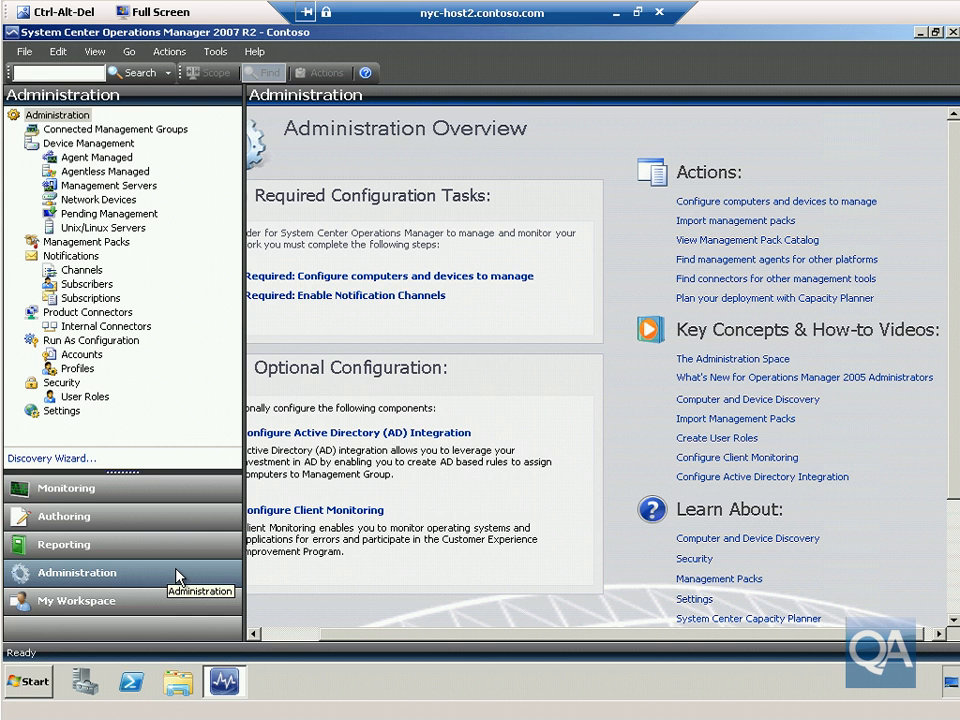
# Start an advanced discovery of Windows computers for Servers and Clients, choosing to browse for or type in computer names.
pyautogui.click(745, 207)
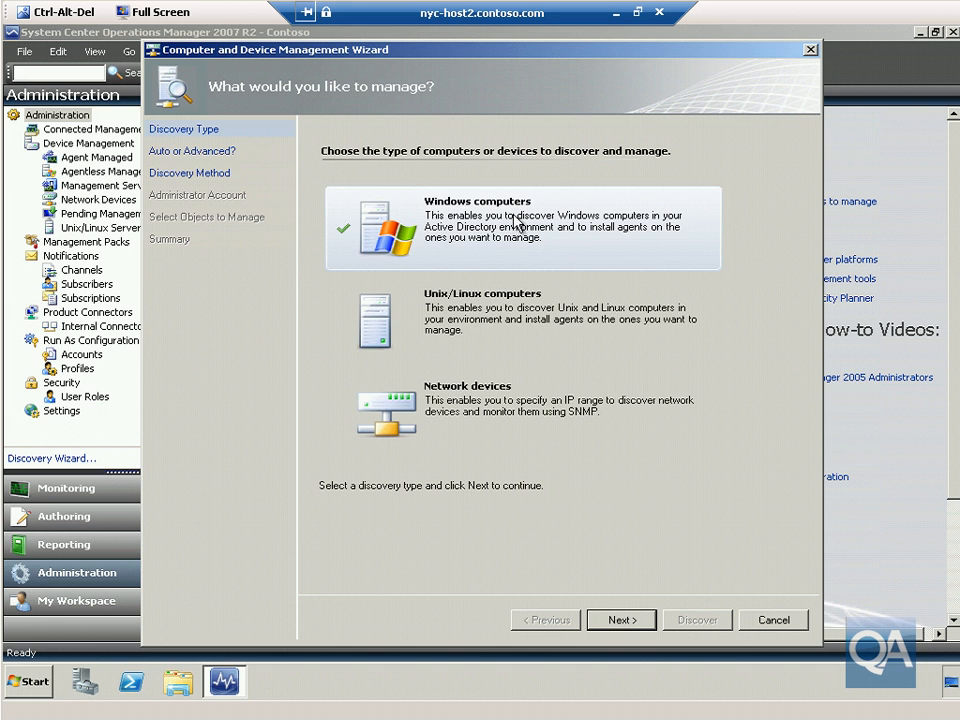
pyautogui.click(649, 621)
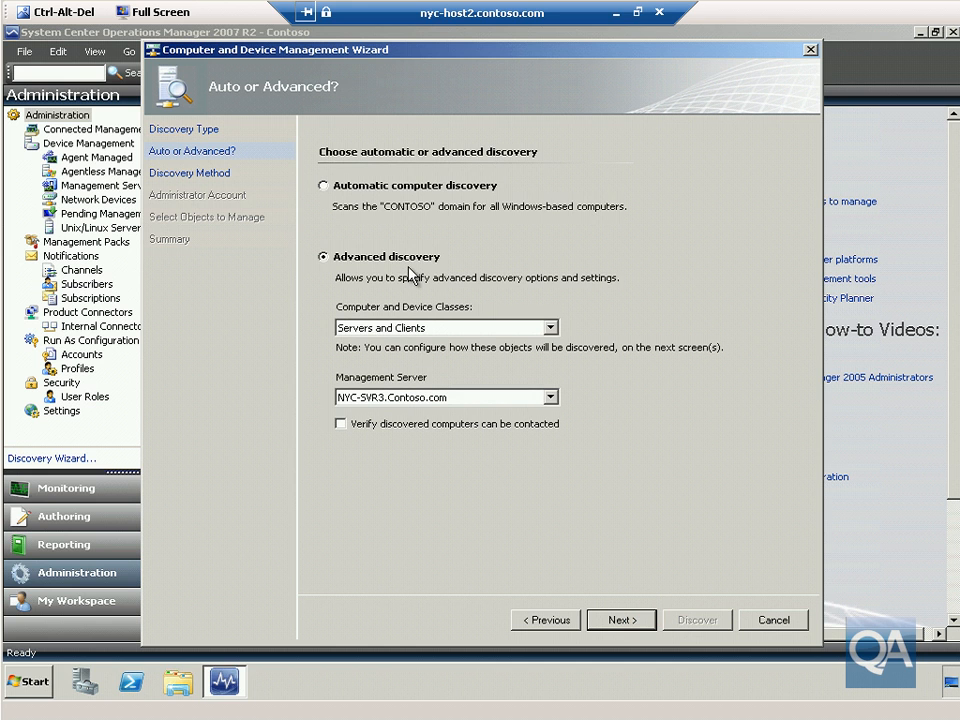
pyautogui.click(621, 621)
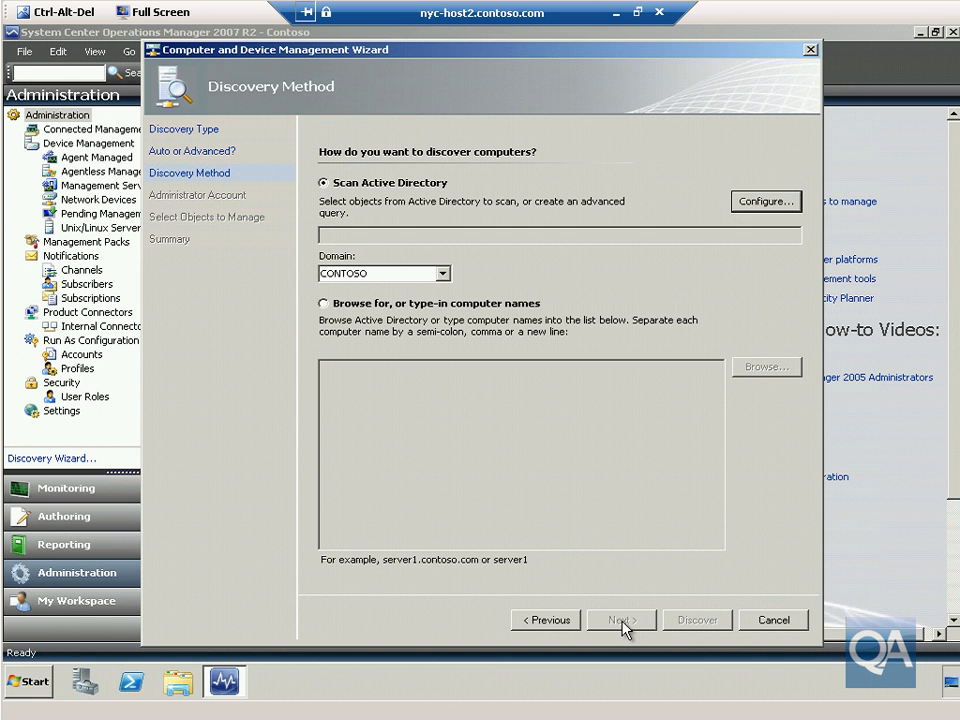
pyautogui.click(412, 304)
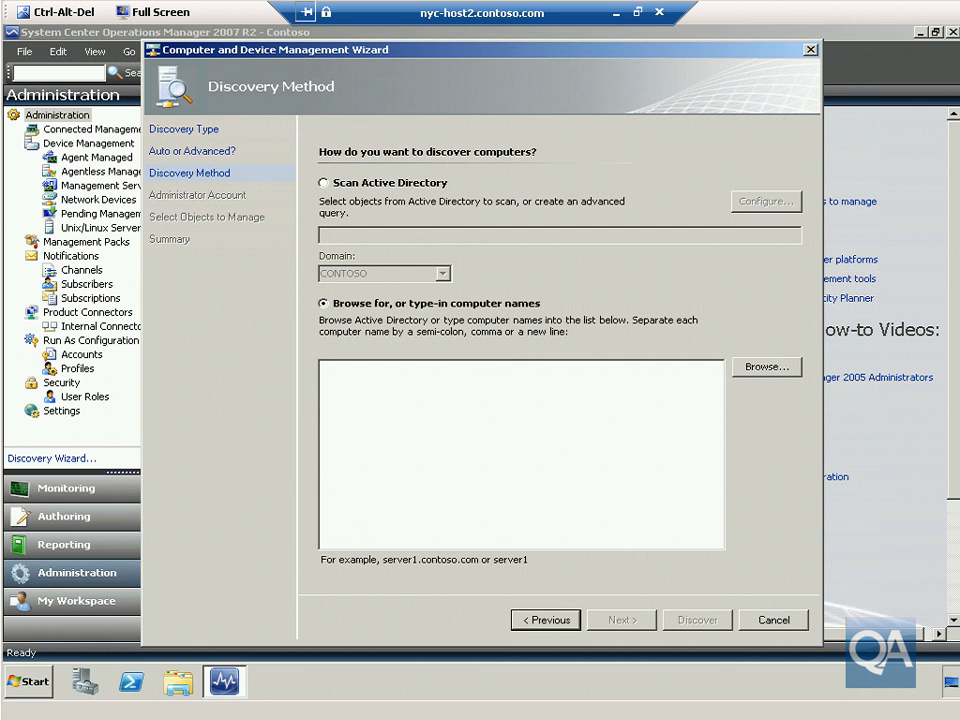
# Search the directory for computers matching NYC and add NYC-DC1, NYC-HOST1, NYC-HOST2, NYC-SVR4 and NYC-VMM to the discovery list.
pyautogui.click(766, 367)
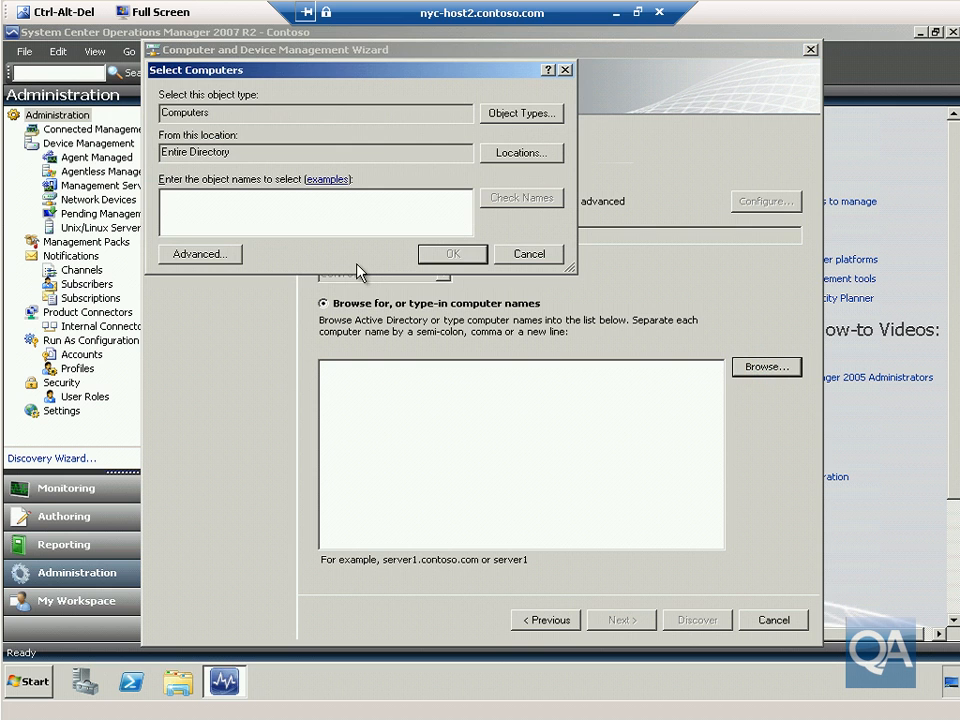
pyautogui.write('NYC')
pyautogui.click(530, 197)
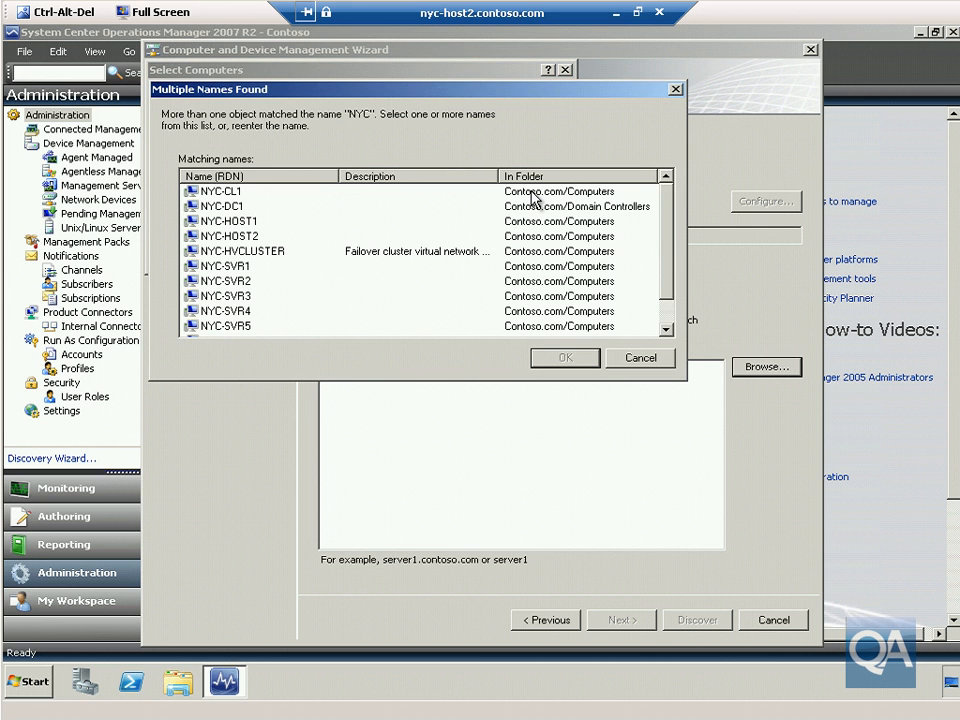
pyautogui.click(249, 221)
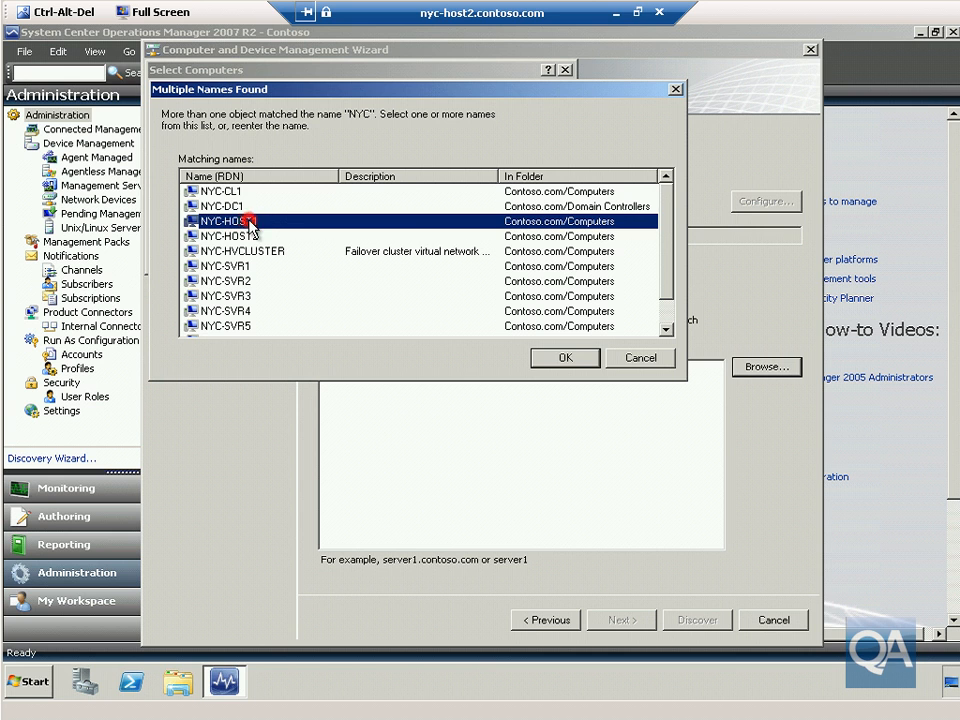
pyautogui.keyDown('ctrl'); pyautogui.click(249, 237); pyautogui.keyUp('ctrl')
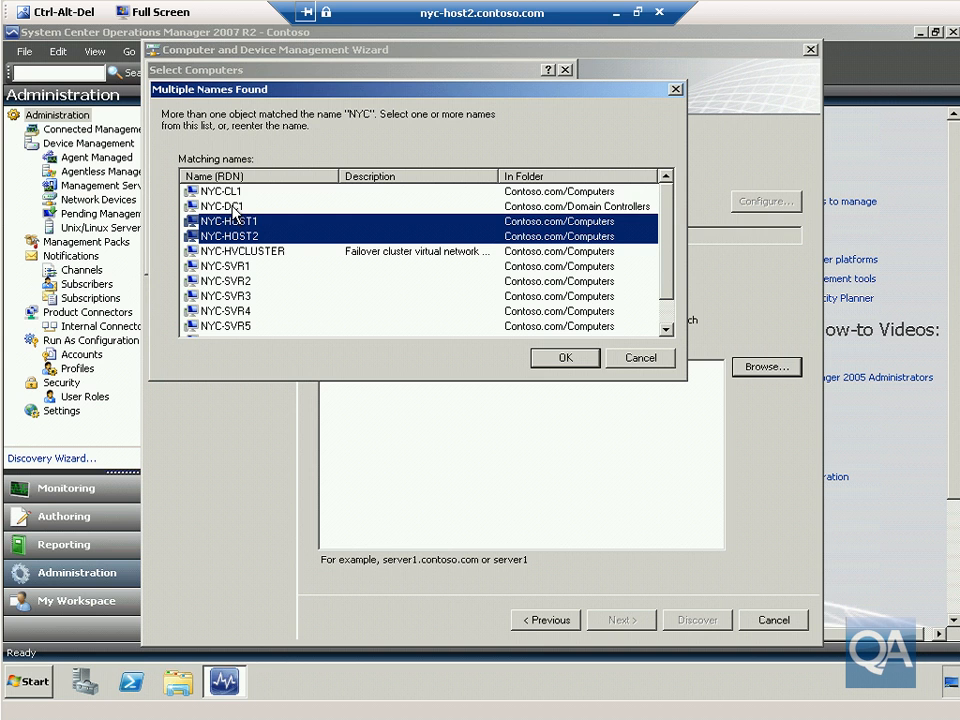
pyautogui.keyDown('ctrl'); pyautogui.click(233, 207); pyautogui.keyUp('ctrl')
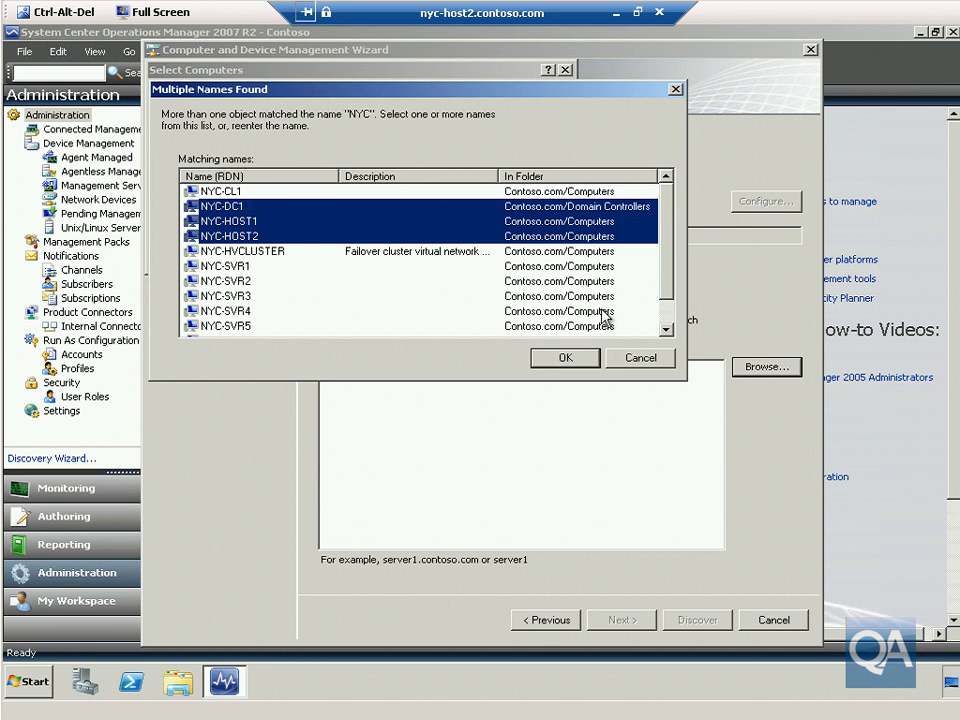
pyautogui.click(665, 330)
pyautogui.click(665, 330)
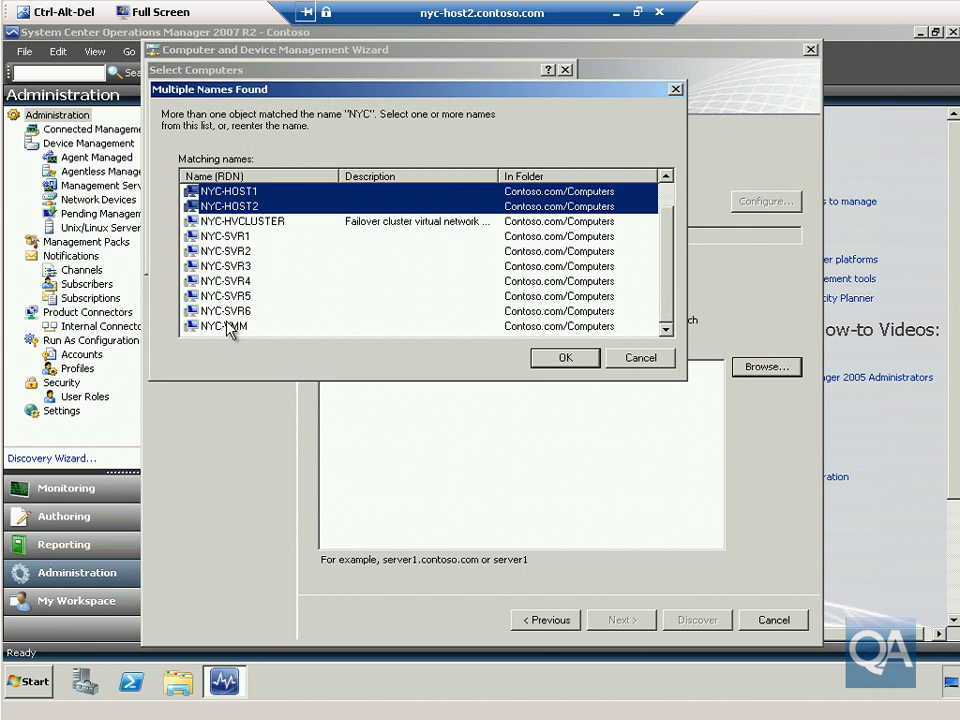
pyautogui.keyDown('ctrl'); pyautogui.click(228, 326); pyautogui.keyUp('ctrl')
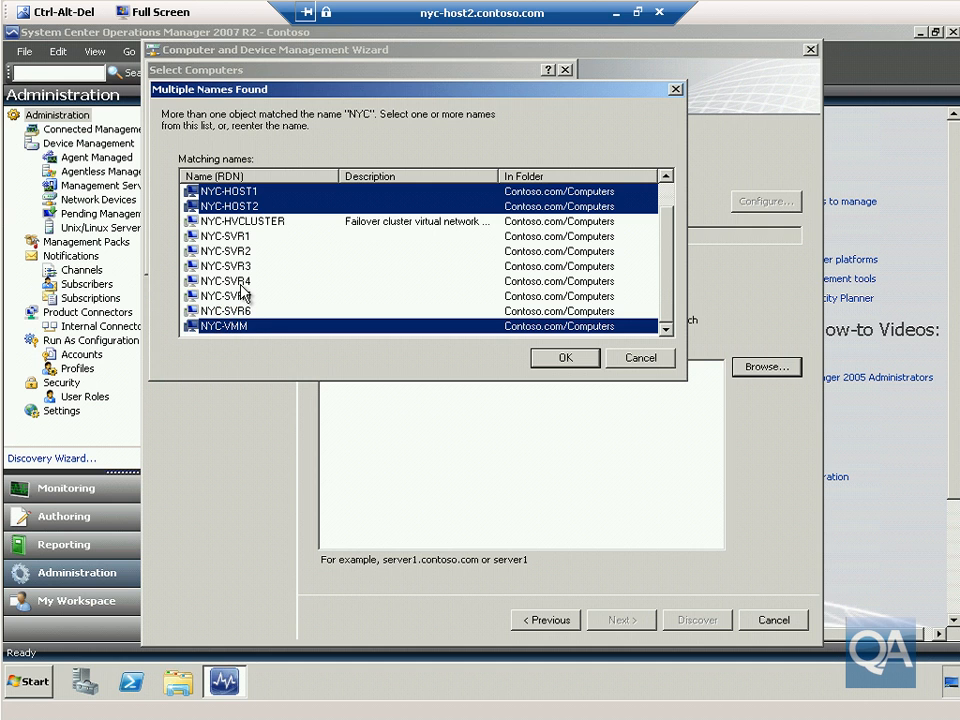
pyautogui.keyDown('ctrl'); pyautogui.click(241, 285); pyautogui.keyUp('ctrl')
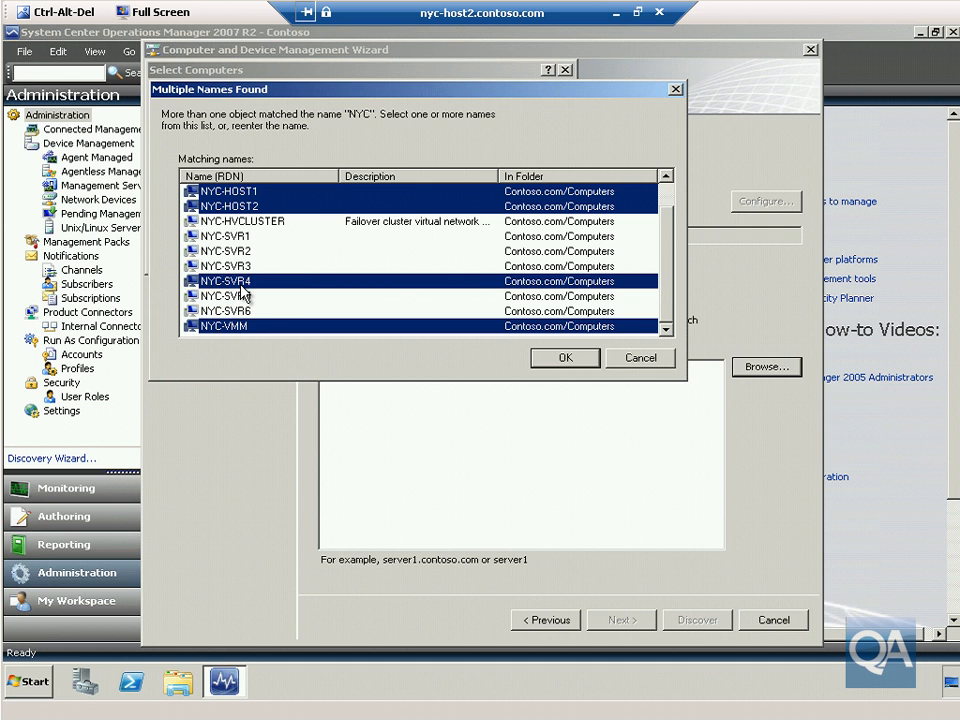
pyautogui.click(563, 358)
pyautogui.click(453, 253)
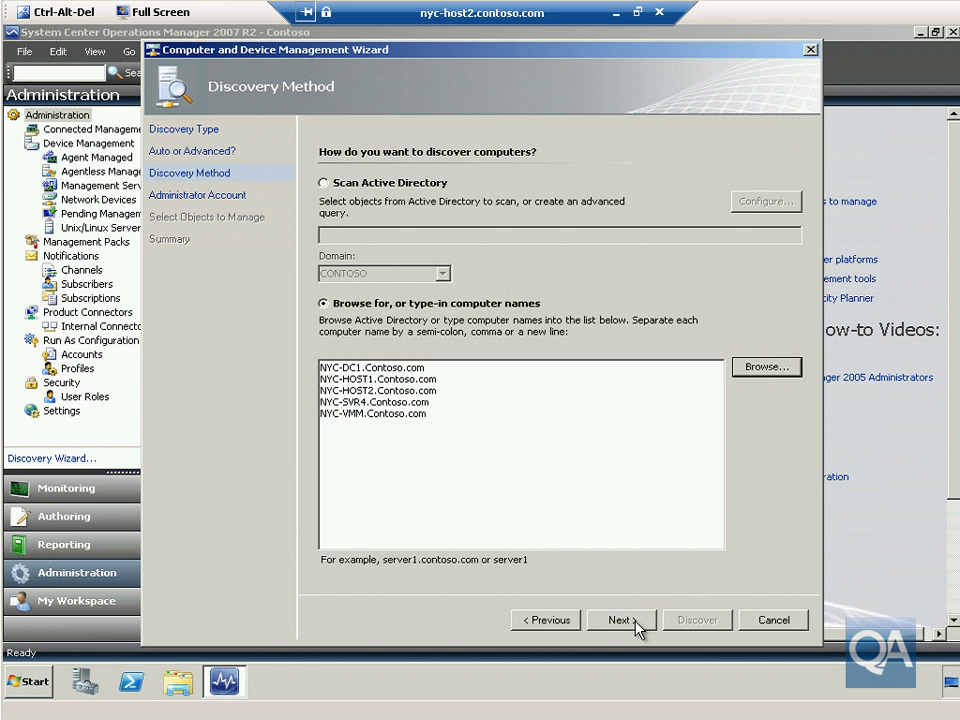
# Discover the listed computers with the Management Server Action Account and deploy agents to all of them, using Local System as agent action account.
pyautogui.click(636, 623)
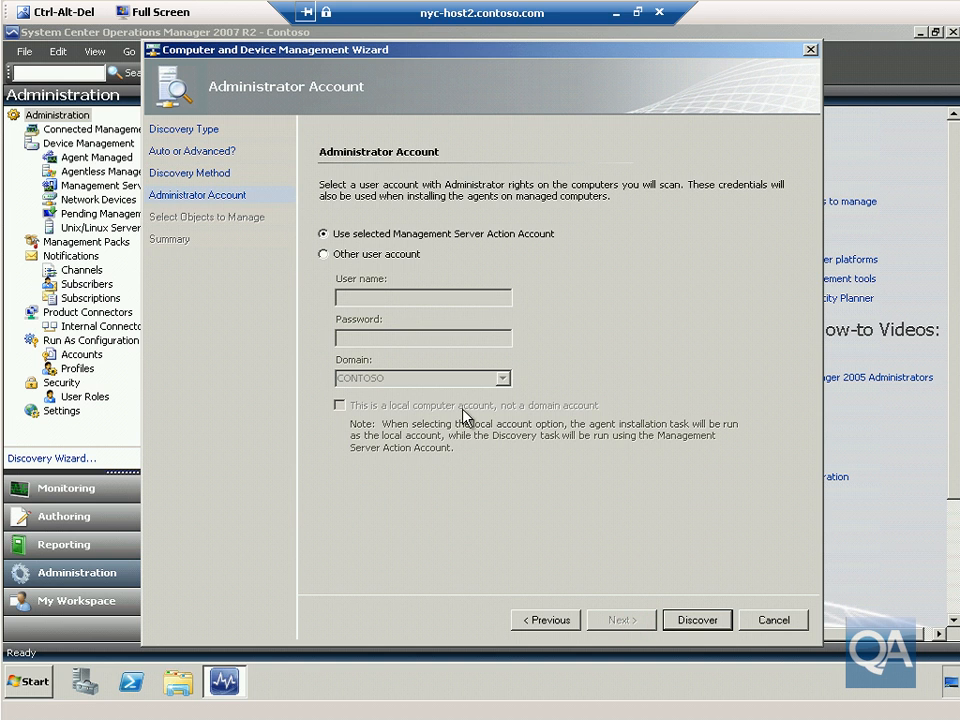
pyautogui.click(690, 620)
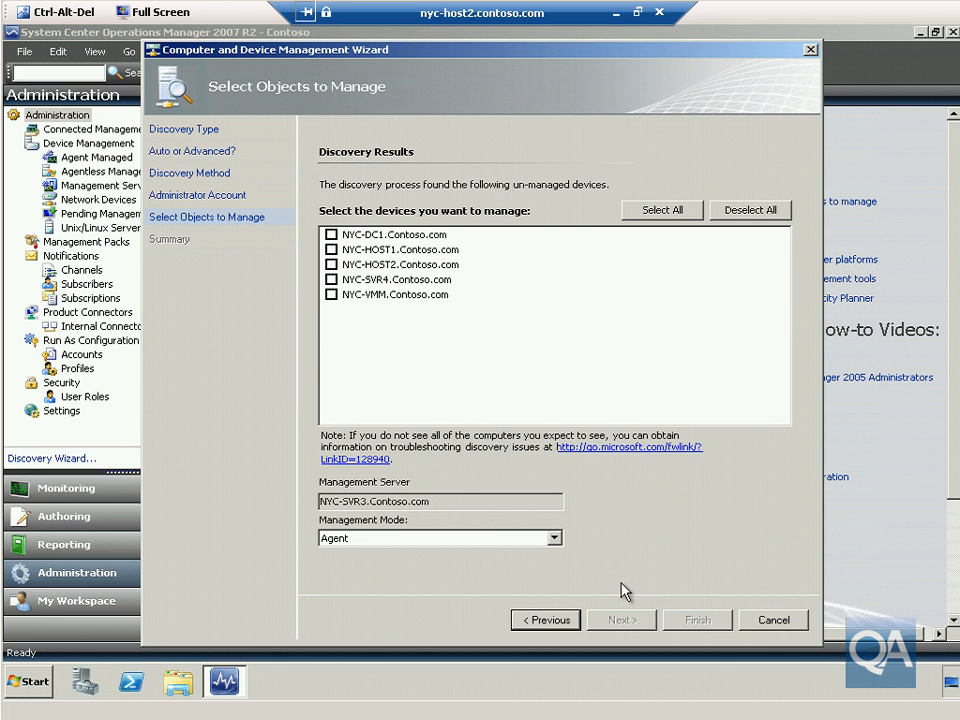
pyautogui.click(653, 210)
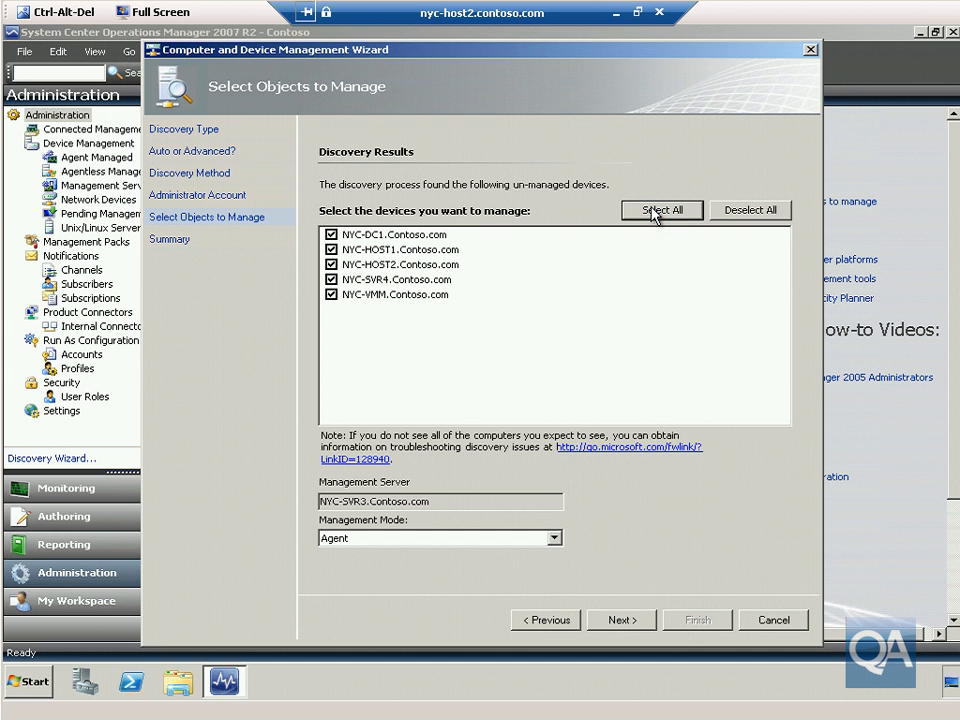
pyautogui.click(620, 620)
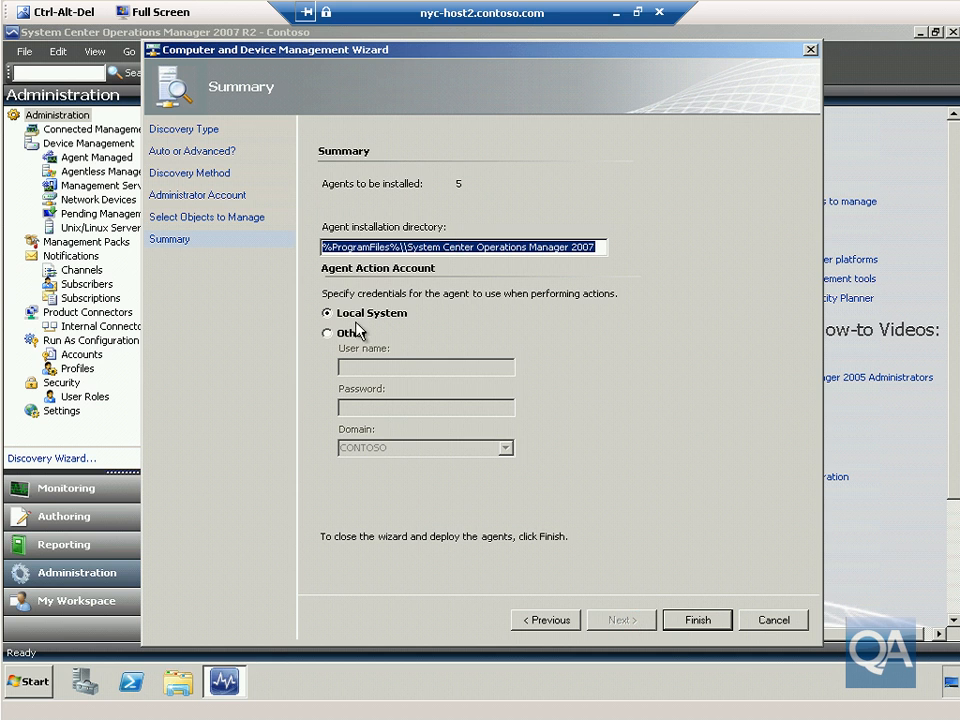
pyautogui.click(719, 620)
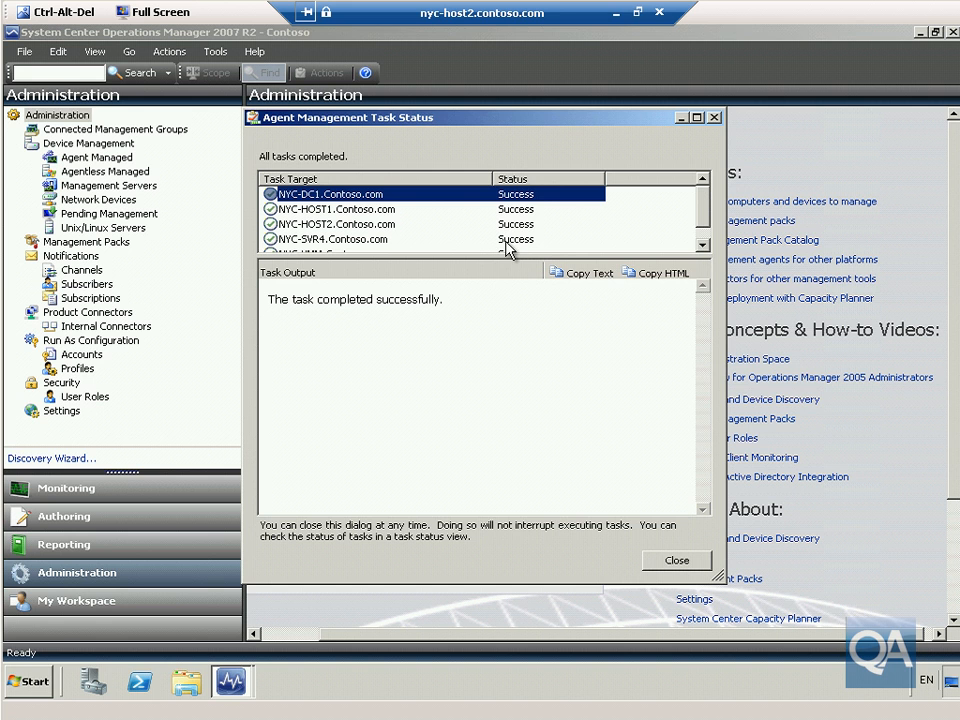
pyautogui.click(678, 563)
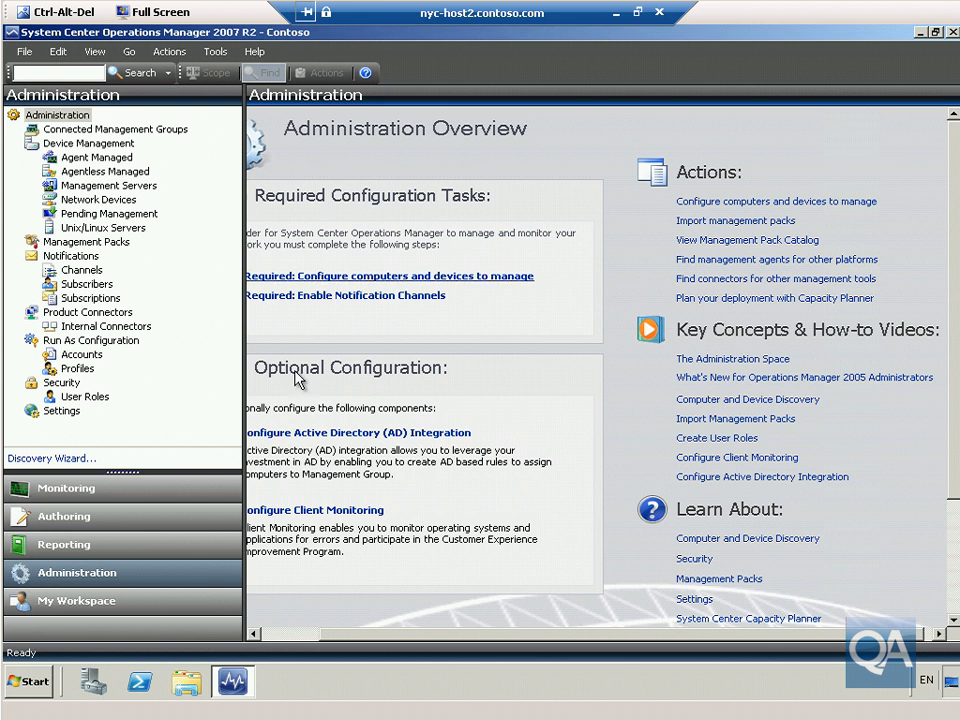
# Open the administrative share \\nyc-host1\e$ in Windows Explorer.
pyautogui.click(52, 684)
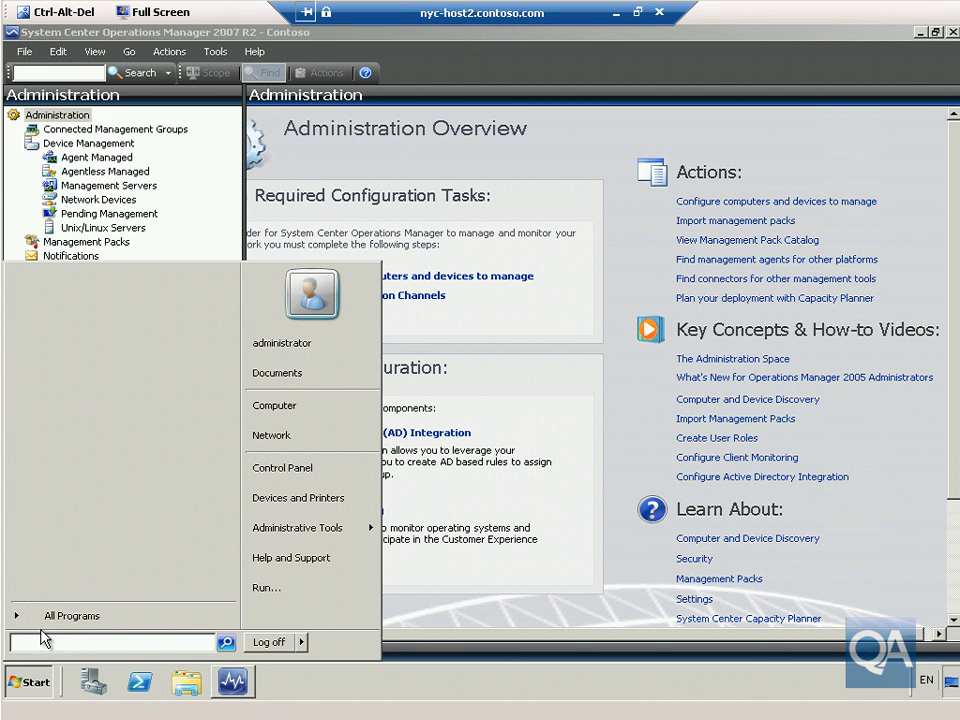
pyautogui.write('\\')
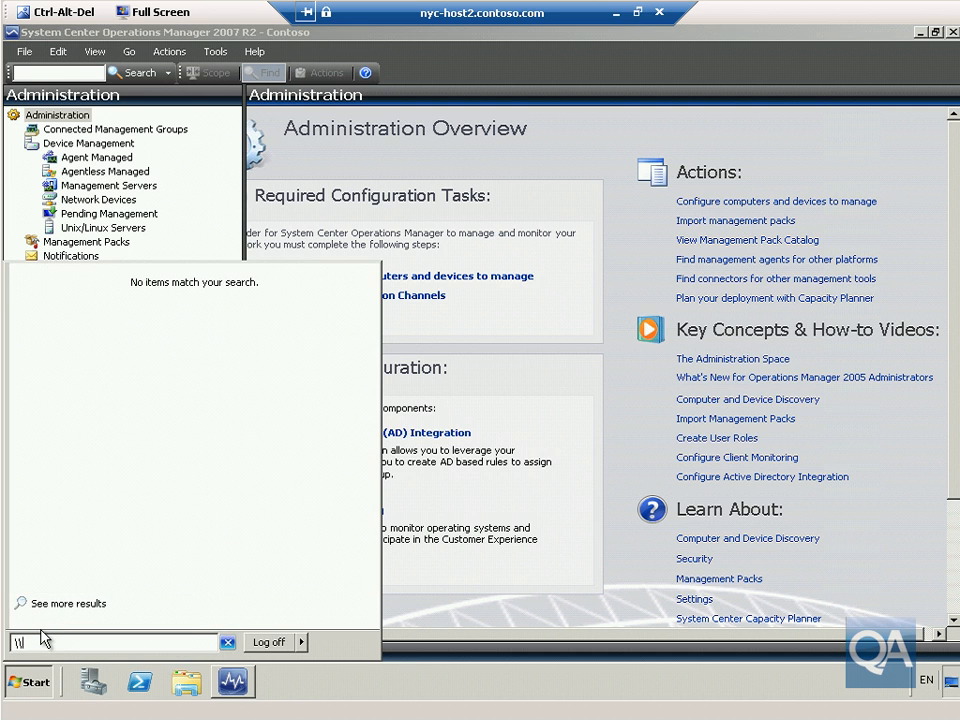
pyautogui.write('nyc')
pyautogui.write('-host1')
pyautogui.write('\\c$')
pyautogui.press('Return')
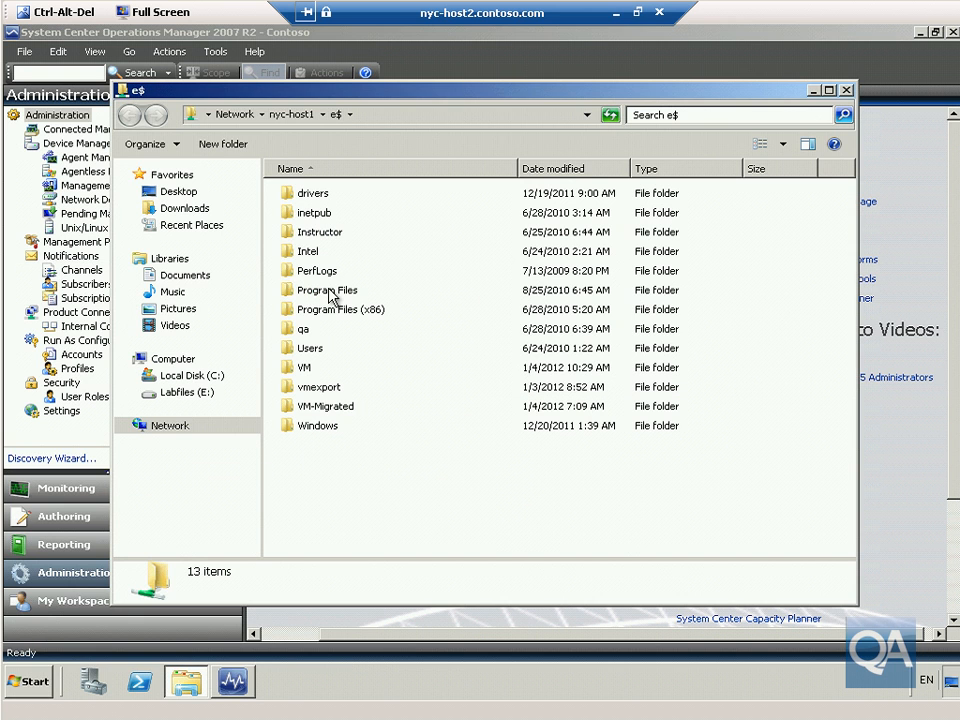
# Run setup.exe from Program Files\Microsoft Learning\10215\Labfiles\SCVMM 2008 R2 on the share.
pyautogui.doubleClick(328, 291)
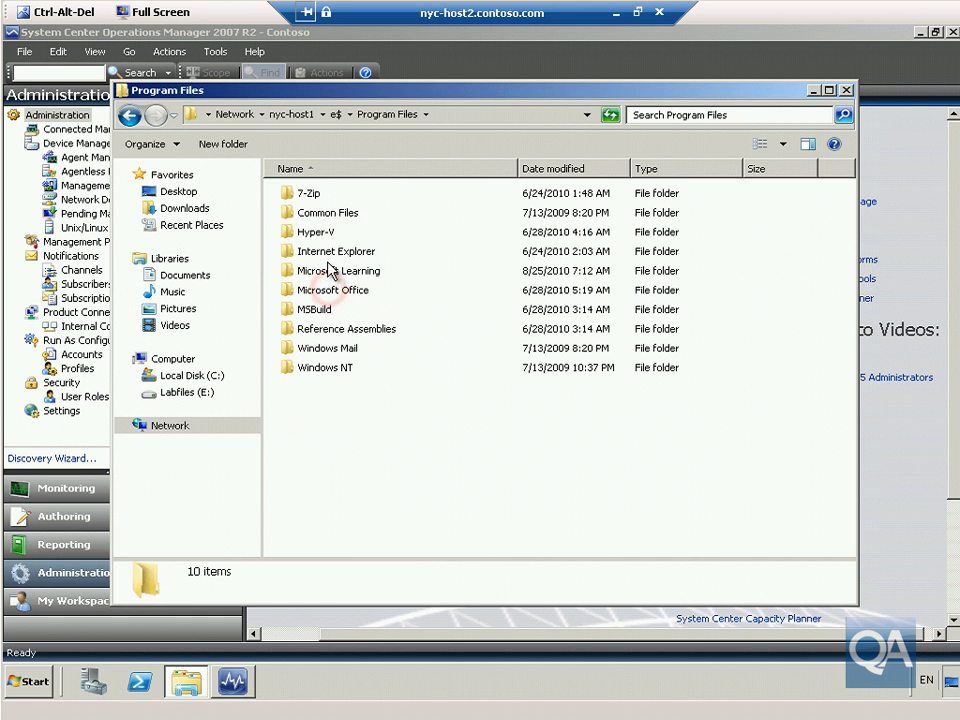
pyautogui.doubleClick(345, 270)
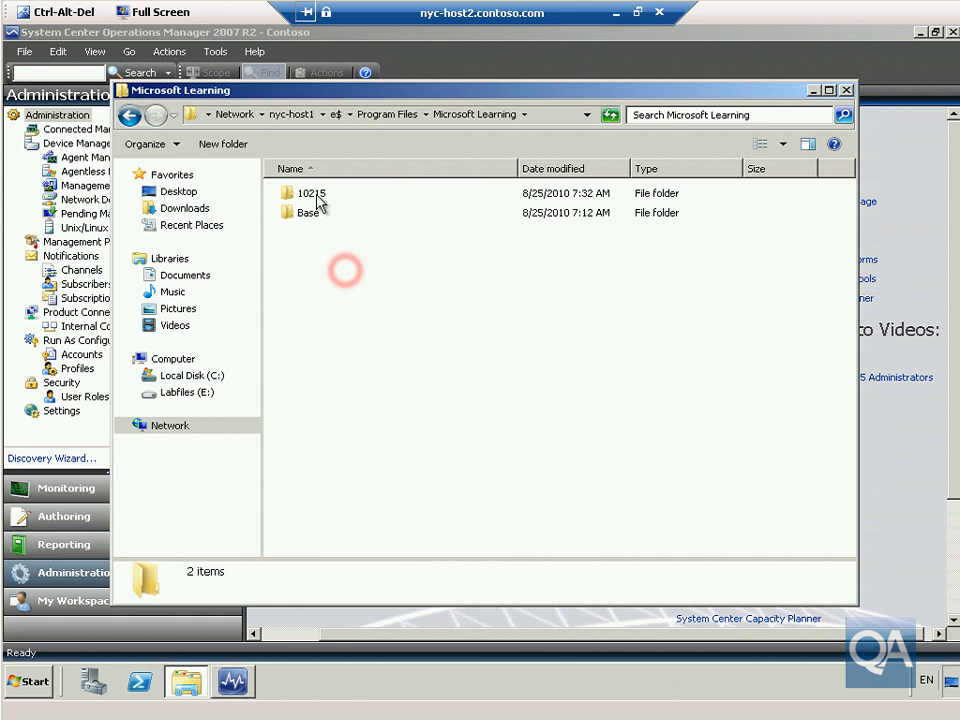
pyautogui.doubleClick(316, 193)
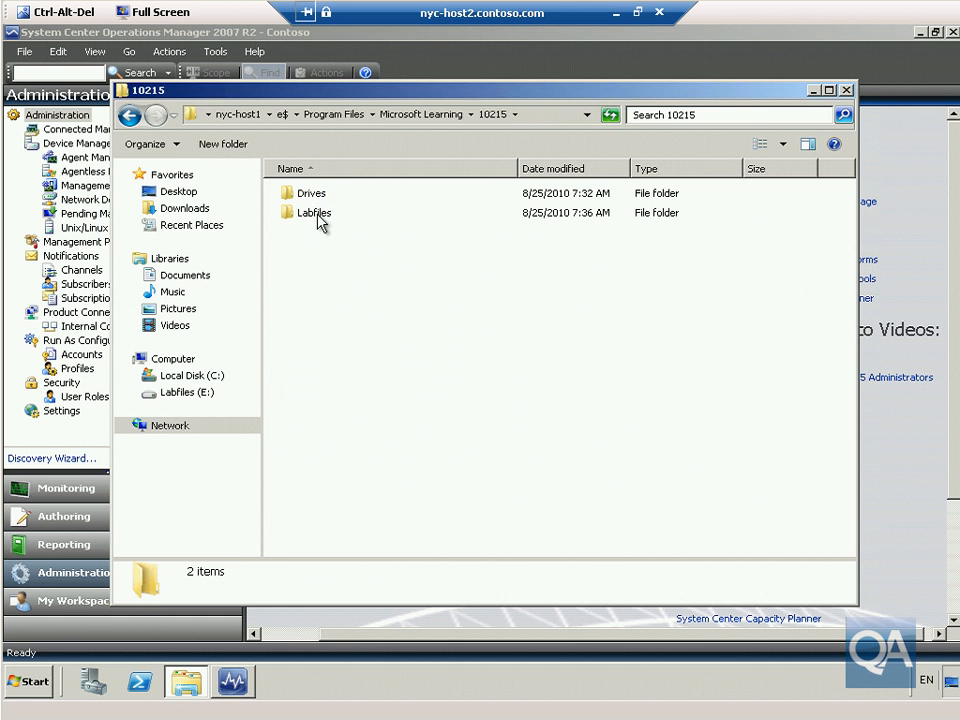
pyautogui.doubleClick(318, 216)
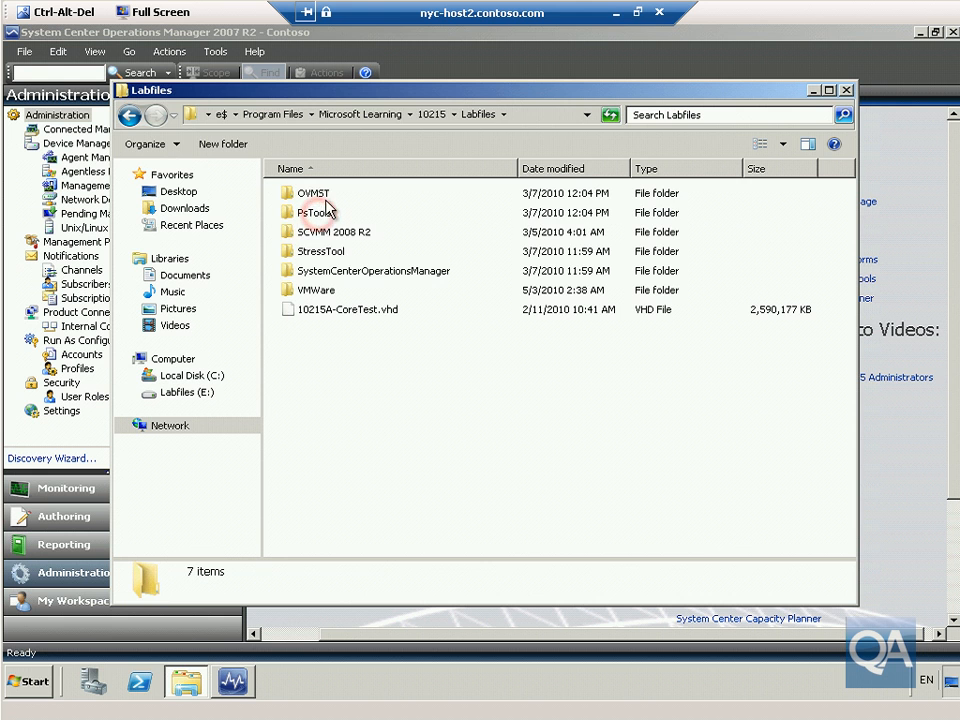
pyautogui.doubleClick(336, 234)
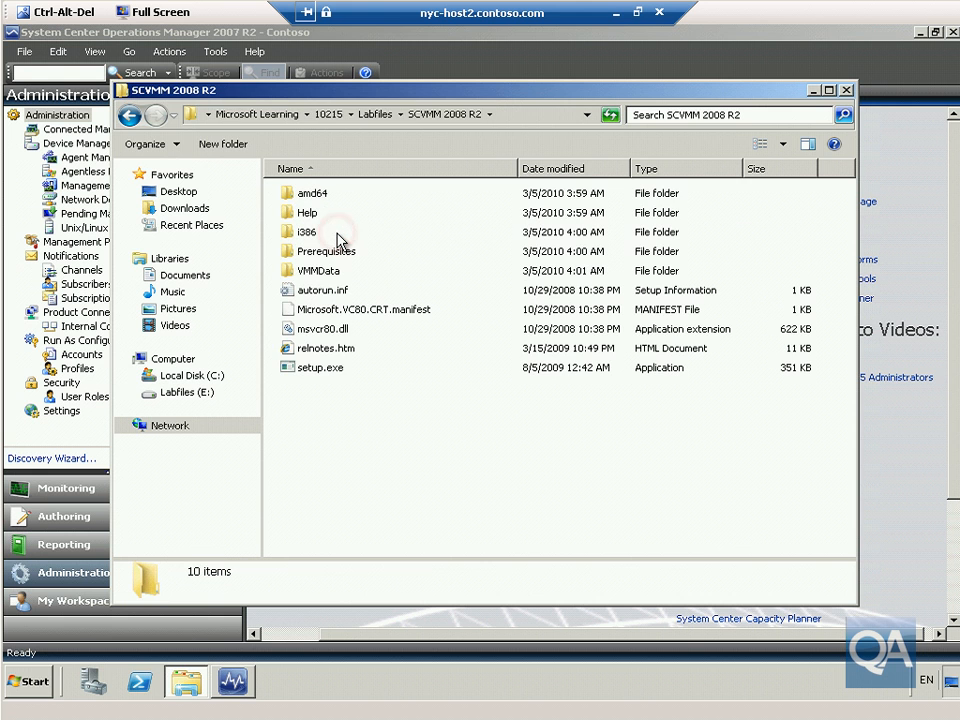
pyautogui.doubleClick(335, 368)
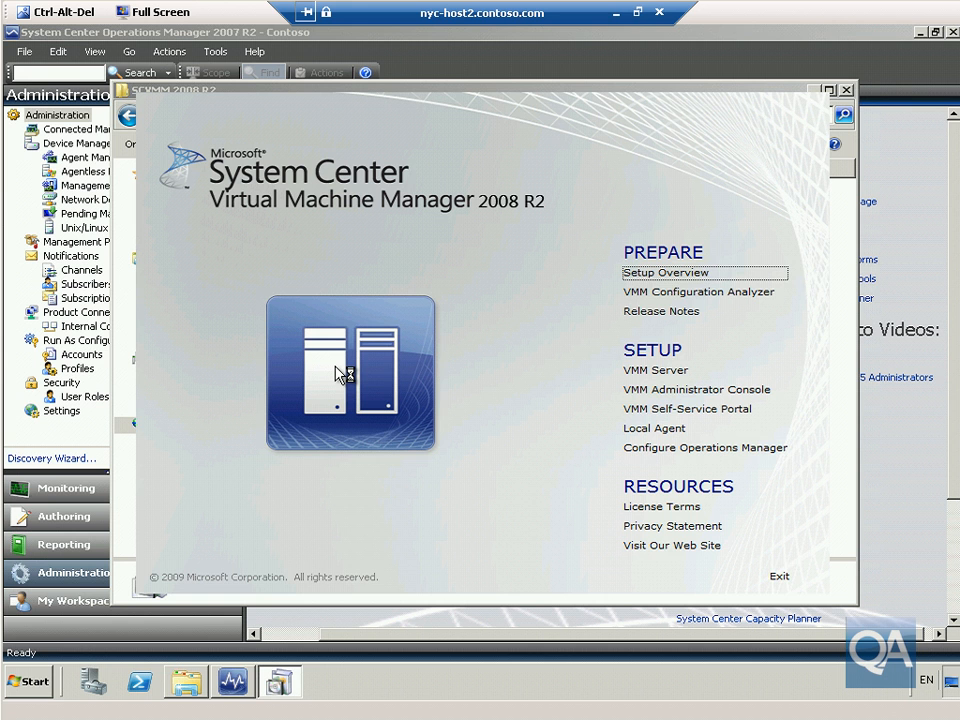
# Start the Configure Operations Manager setup, accept the license terms and opt out of Microsoft Update.
pyautogui.click(690, 447)
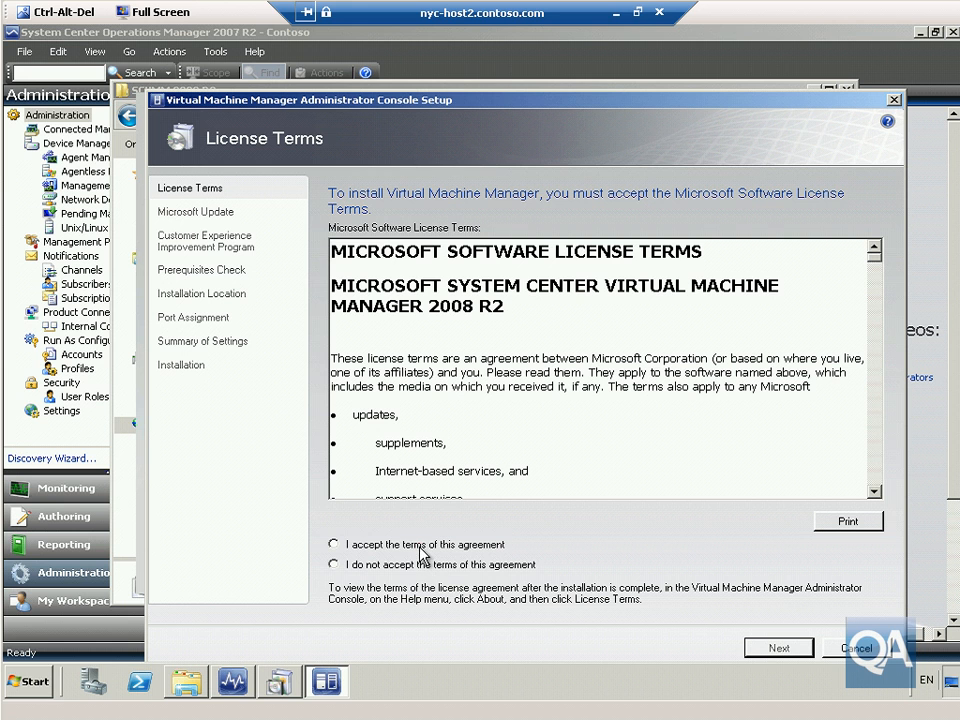
pyautogui.click(420, 548)
pyautogui.click(768, 647)
pyautogui.click(390, 336)
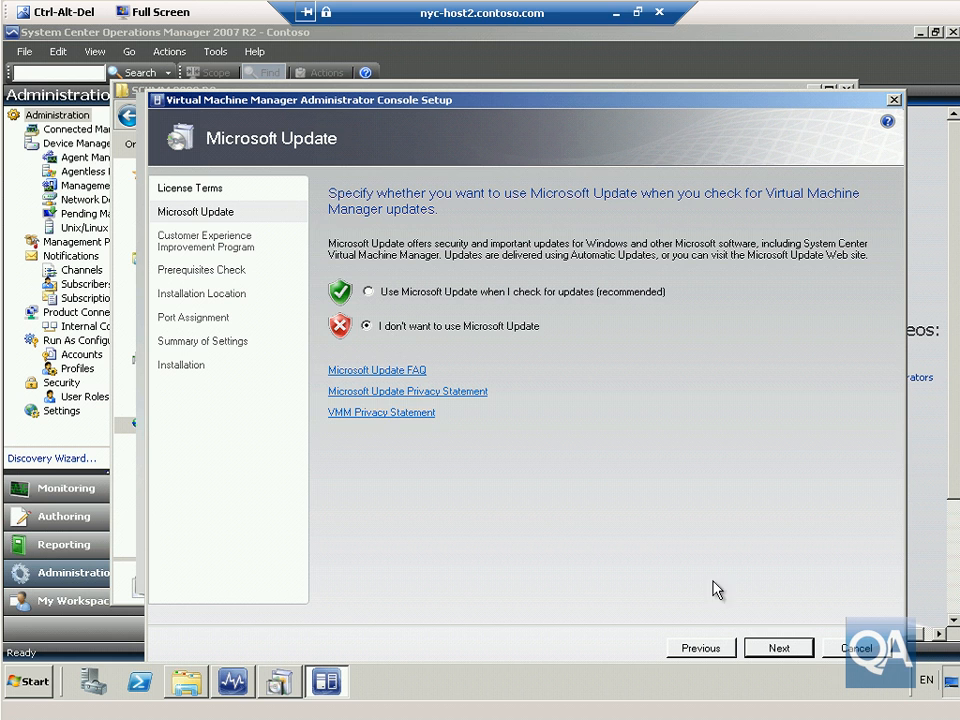
pyautogui.click(774, 652)
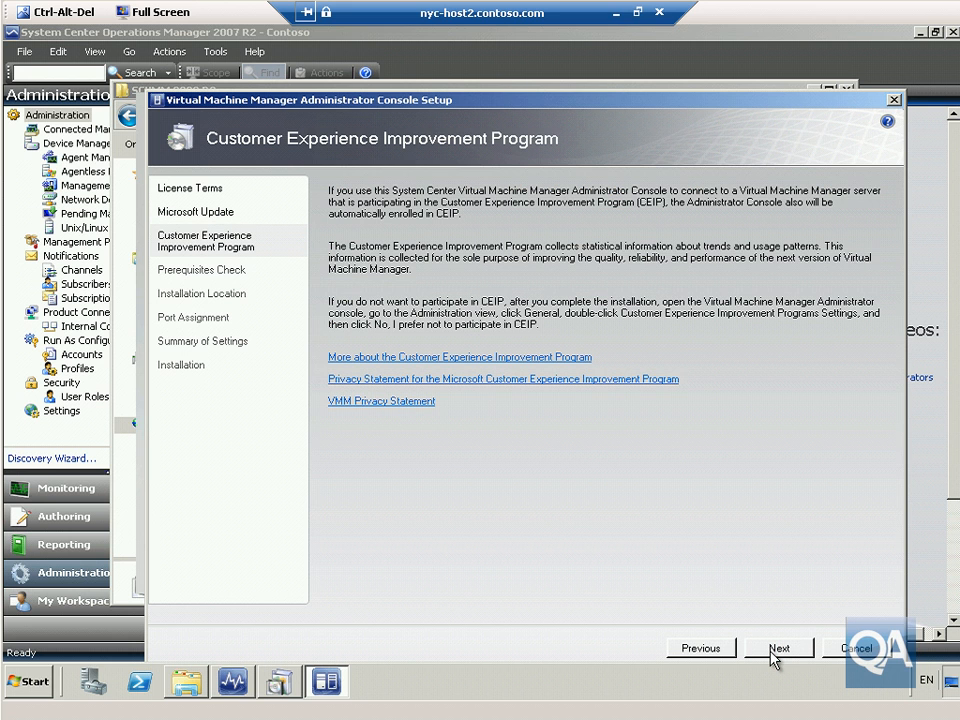
# Proceed through the Customer Experience and prerequisites pages to Port Assignment, keeping the default program files location.
pyautogui.click(771, 650)
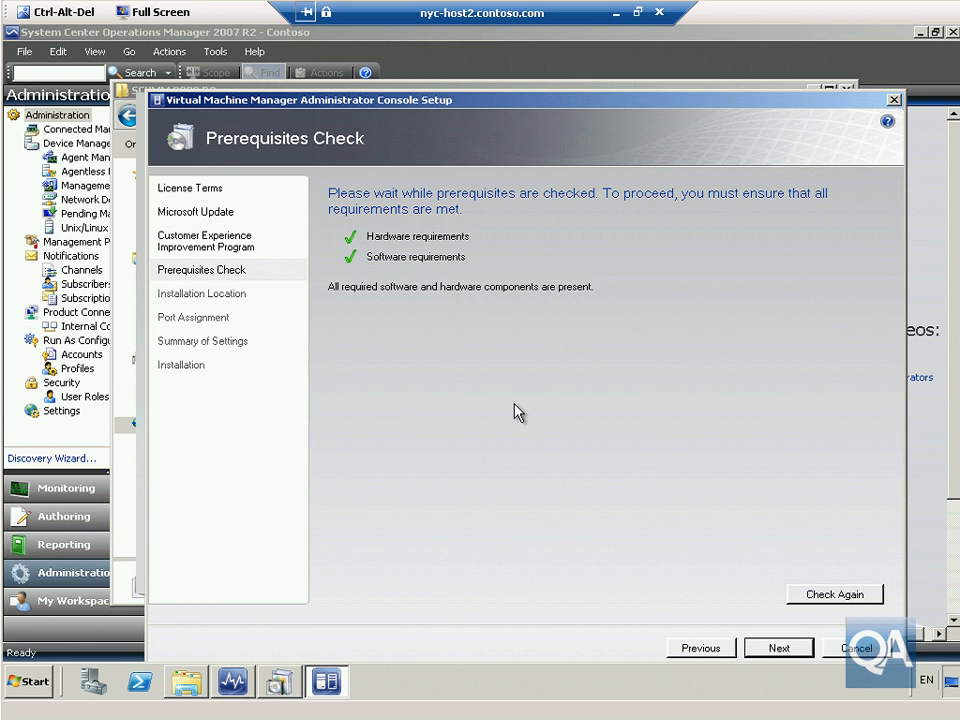
pyautogui.click(789, 652)
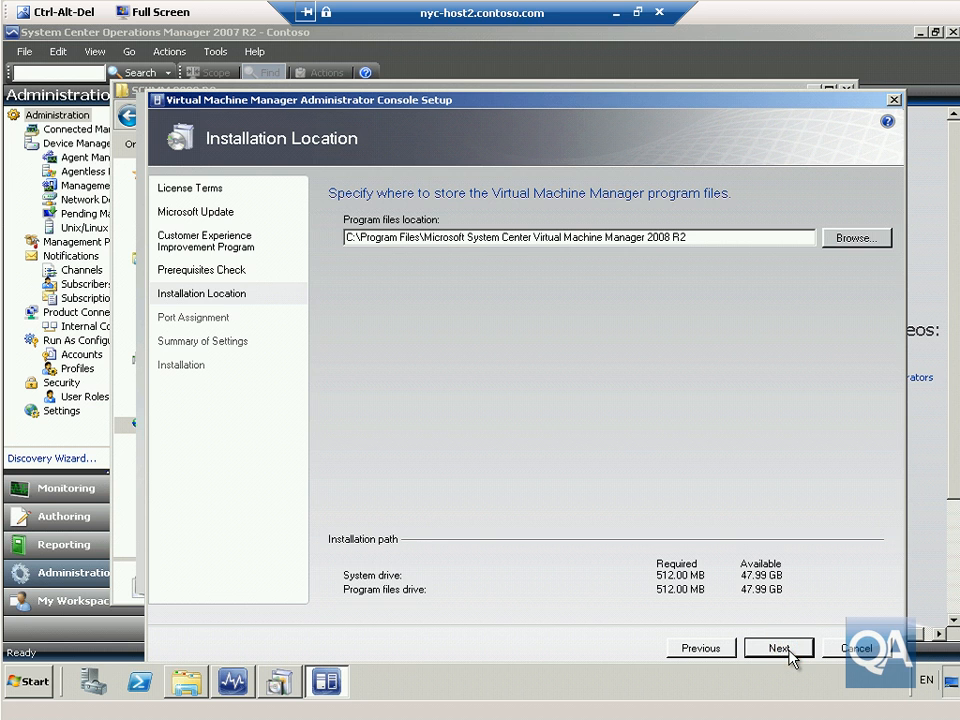
pyautogui.click(789, 651)
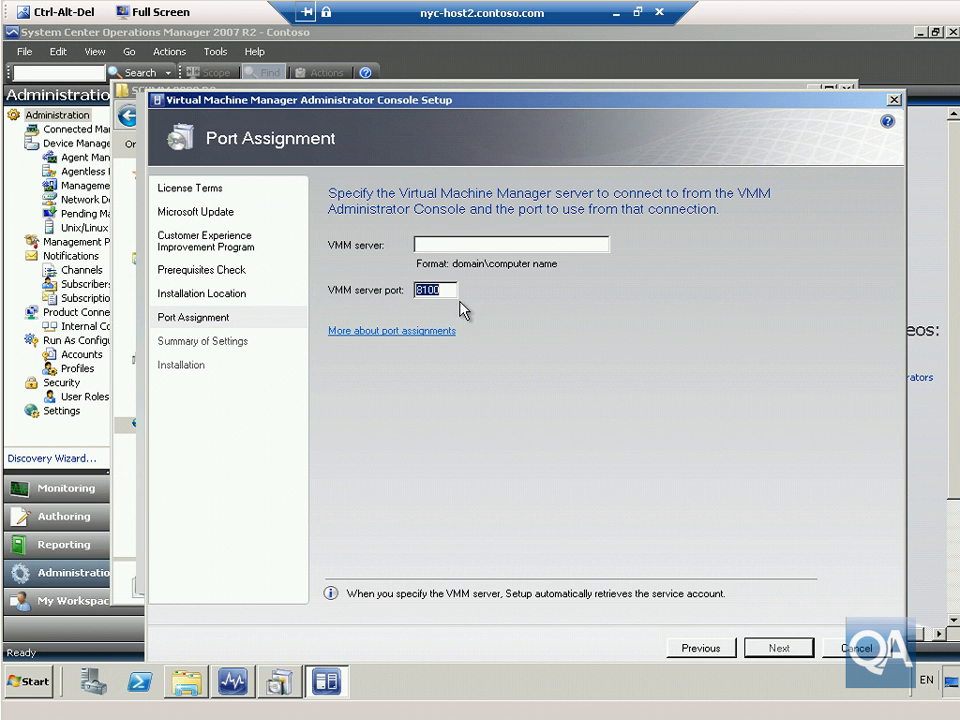
# Set the VMM server to Contoso\NYC-VMM, keeping port 8100, and install the VMM Administrator Console.
pyautogui.click(437, 247)
pyautogui.write('Contoso\\')
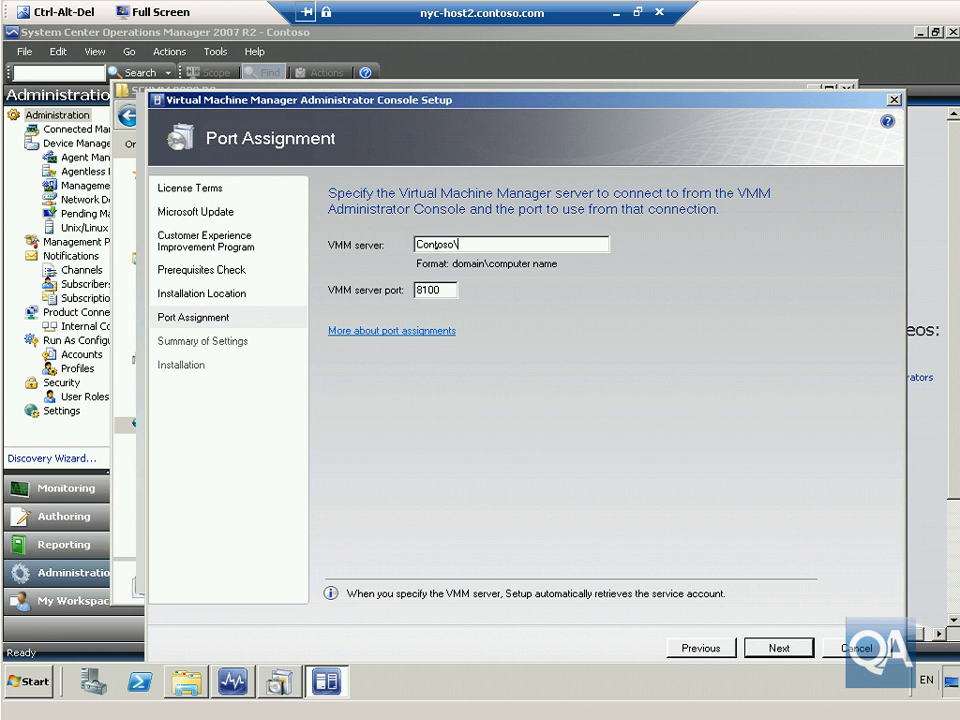
pyautogui.write('NY')
pyautogui.write('-VMM')
pyautogui.click(779, 648)
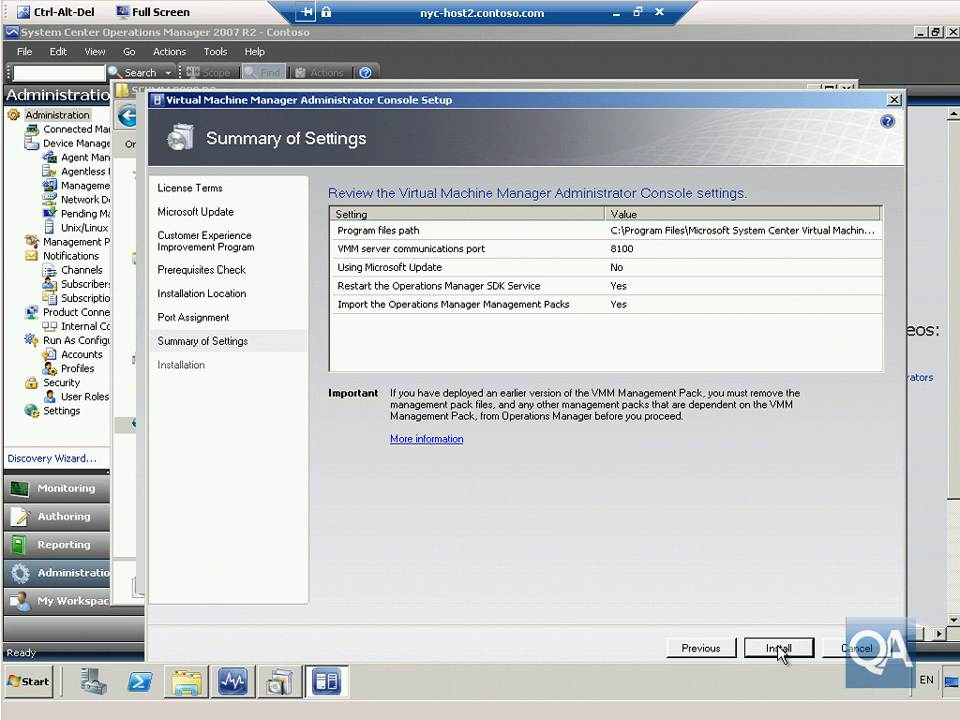
pyautogui.click(779, 648)
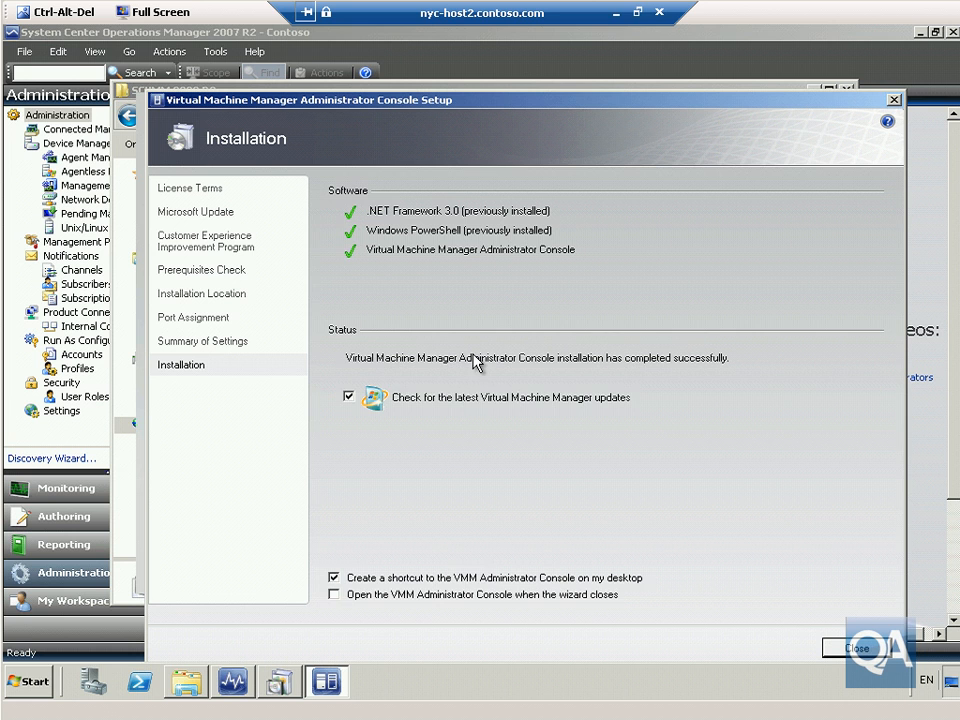
# Finish the console setup without checking for updates, then exit the VMM setup and close its source folder.
pyautogui.click(349, 397)
pyautogui.click(855, 650)
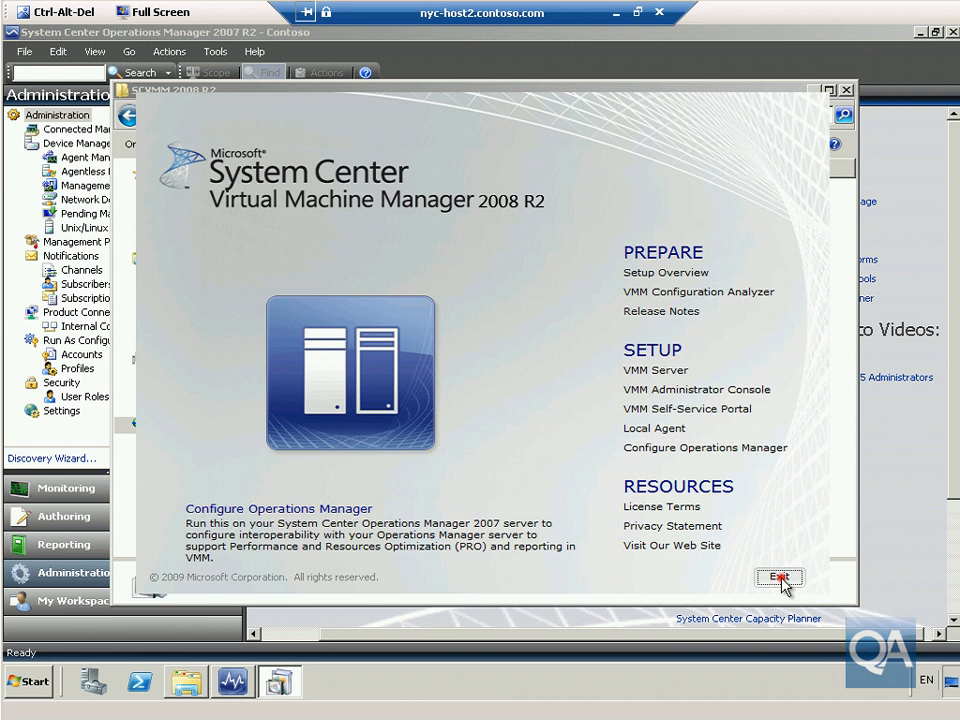
pyautogui.click(781, 578)
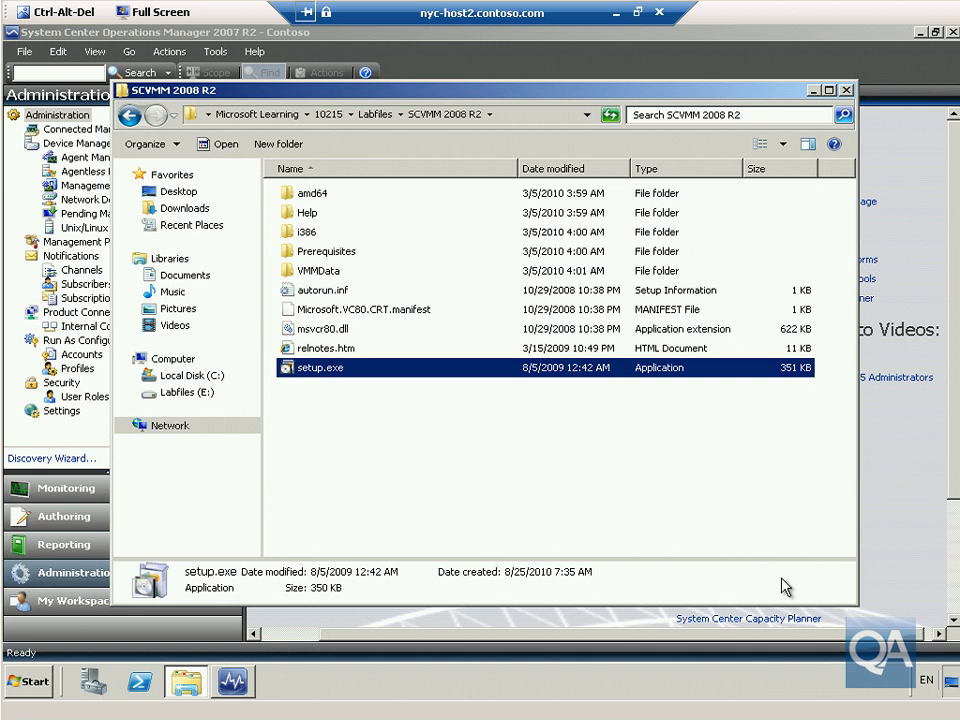
pyautogui.click(846, 90)
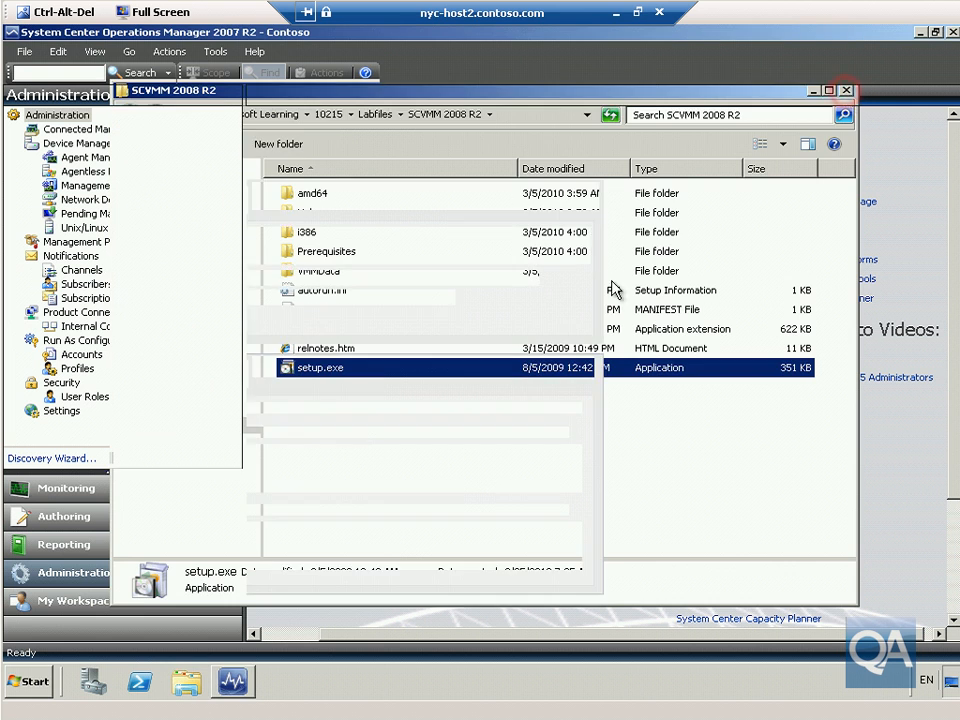
# Add the administrator account as a member of the Operation Manager Report Operators user role.
pyautogui.click(103, 397)
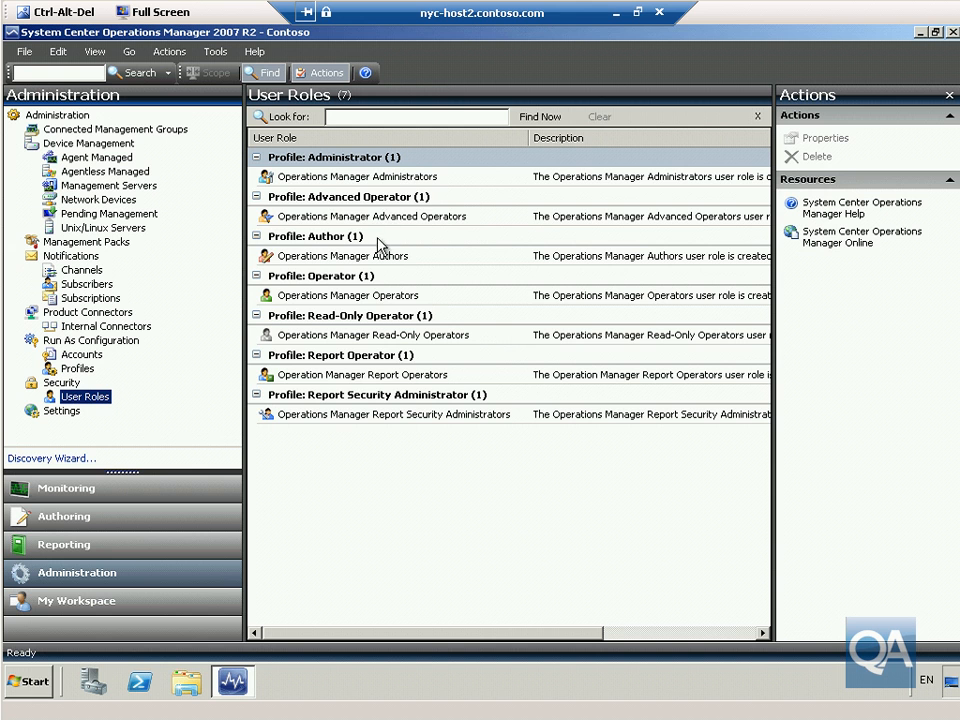
pyautogui.doubleClick(386, 376)
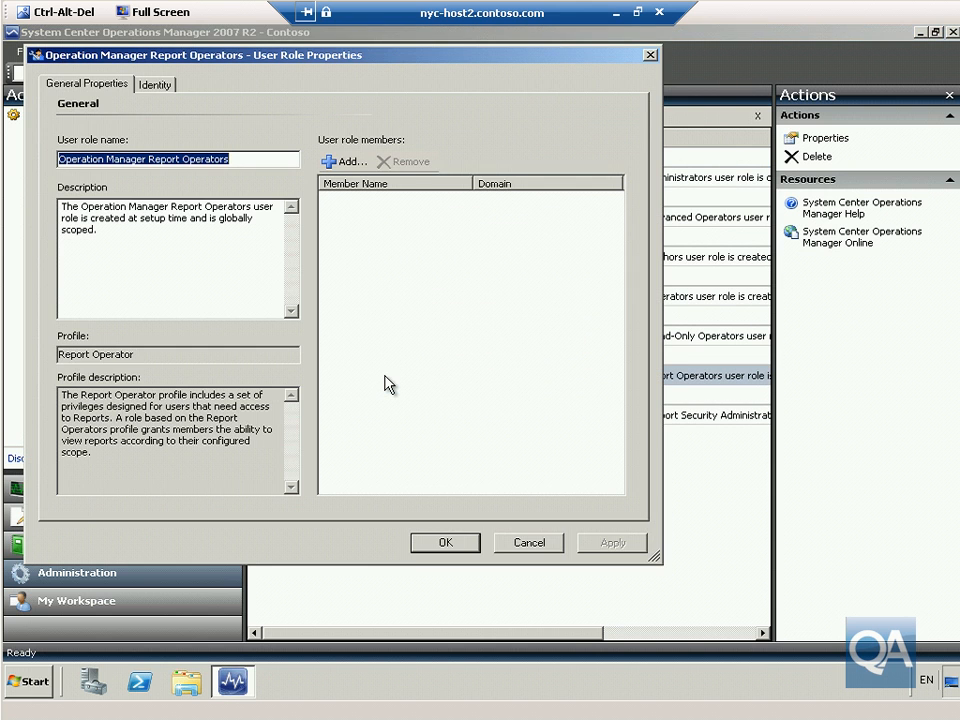
pyautogui.click(340, 166)
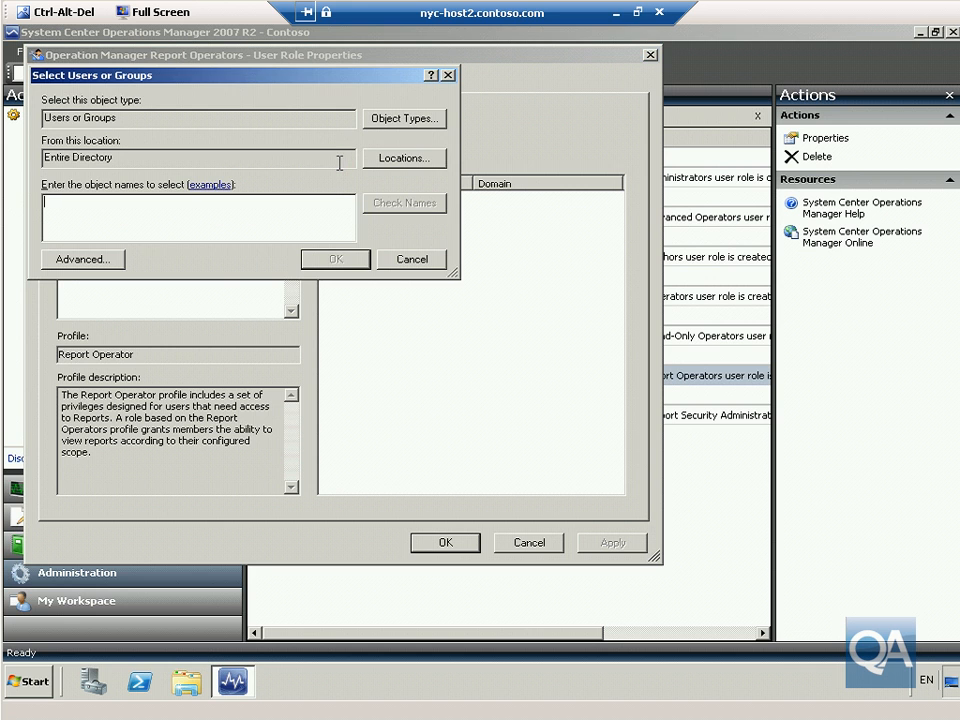
pyautogui.write('administrator')
pyautogui.click(324, 260)
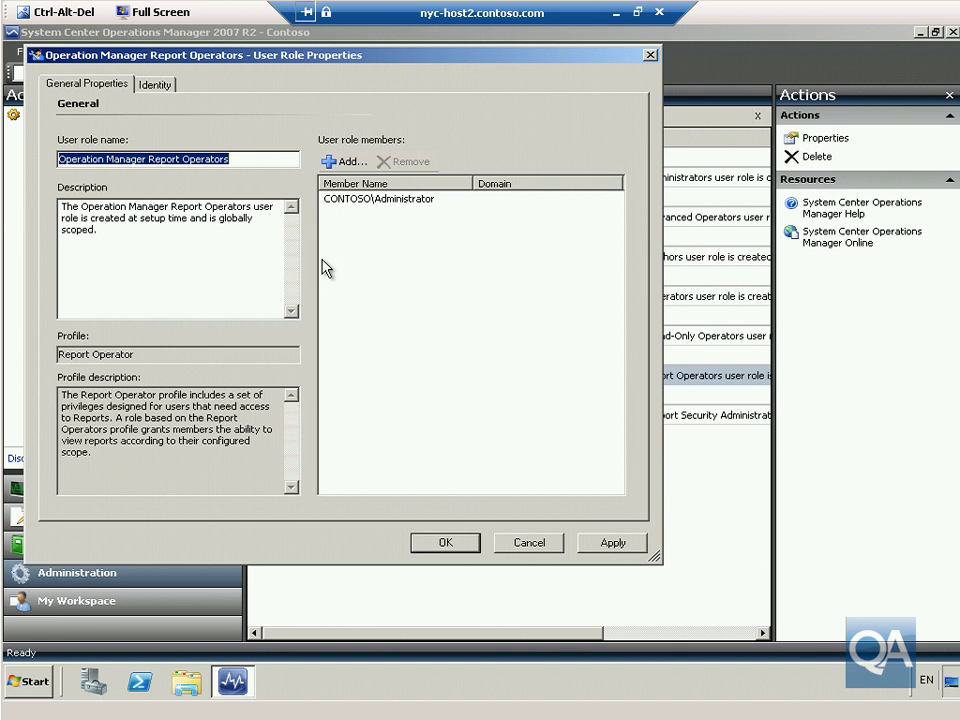
pyautogui.click(447, 543)
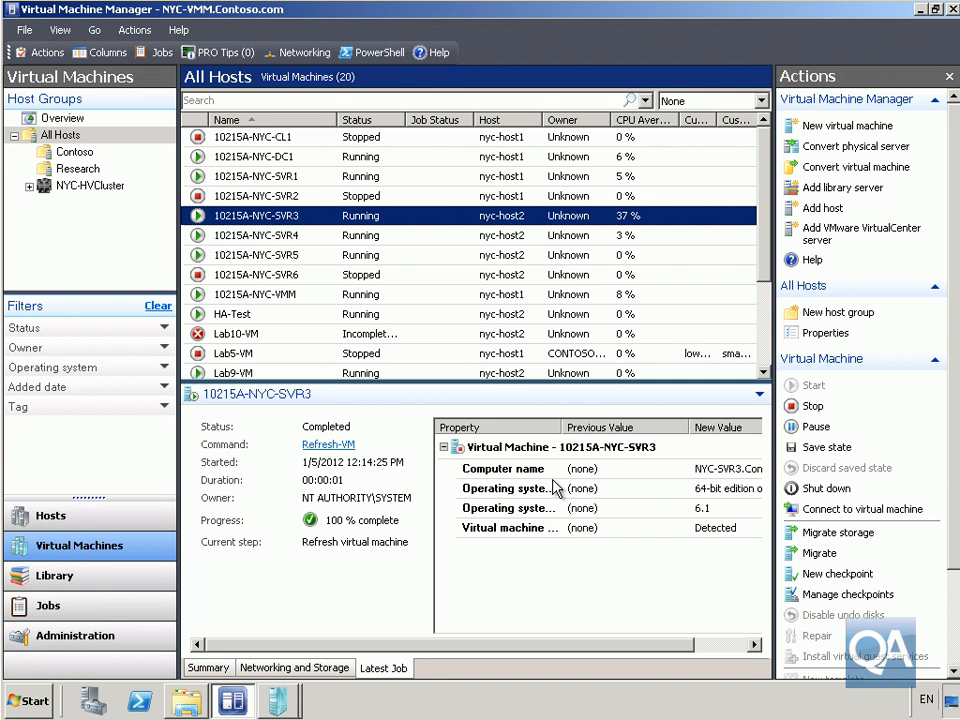
# Run SetupOM.exe from the SystemCenterOperationsManager lab folder and start the Operations Manager 2007 R2 installation.
pyautogui.click(186, 701)
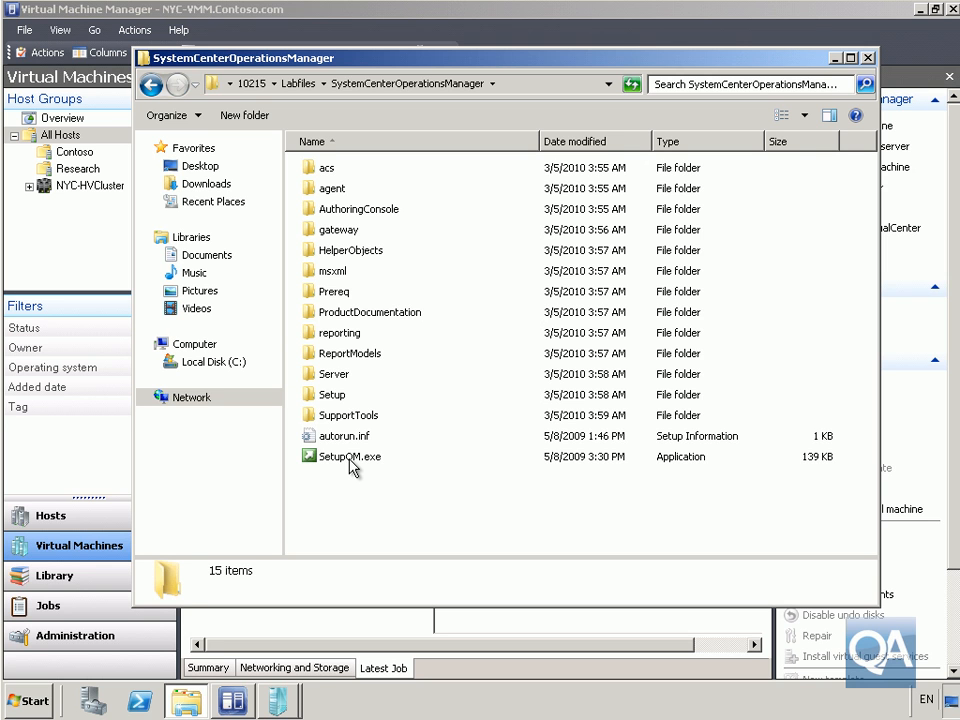
pyautogui.click(352, 460)
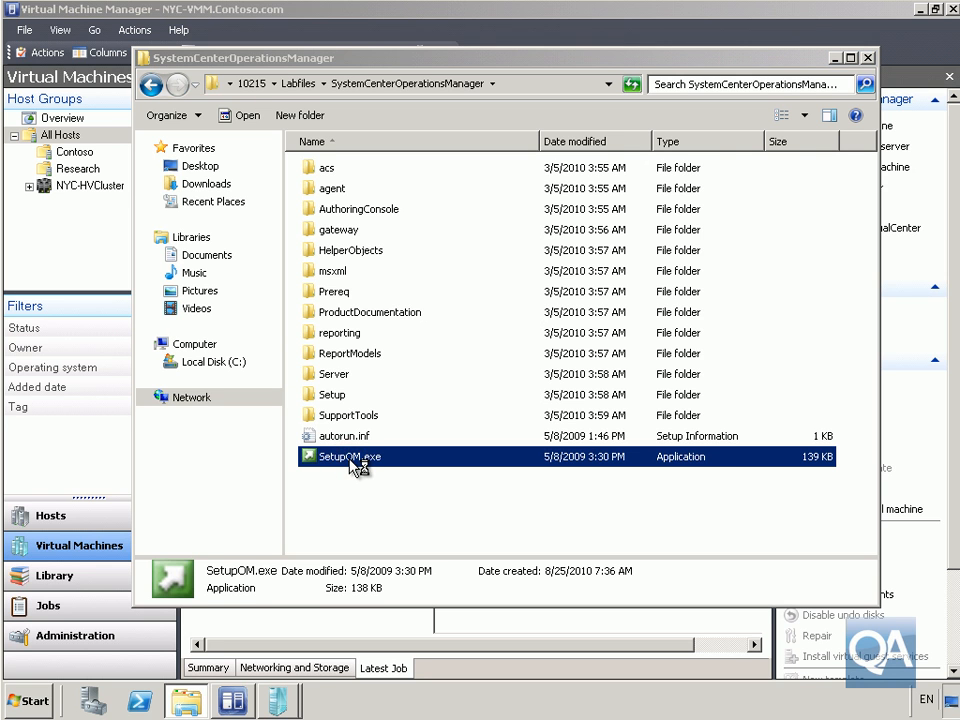
pyautogui.doubleClick(352, 460)
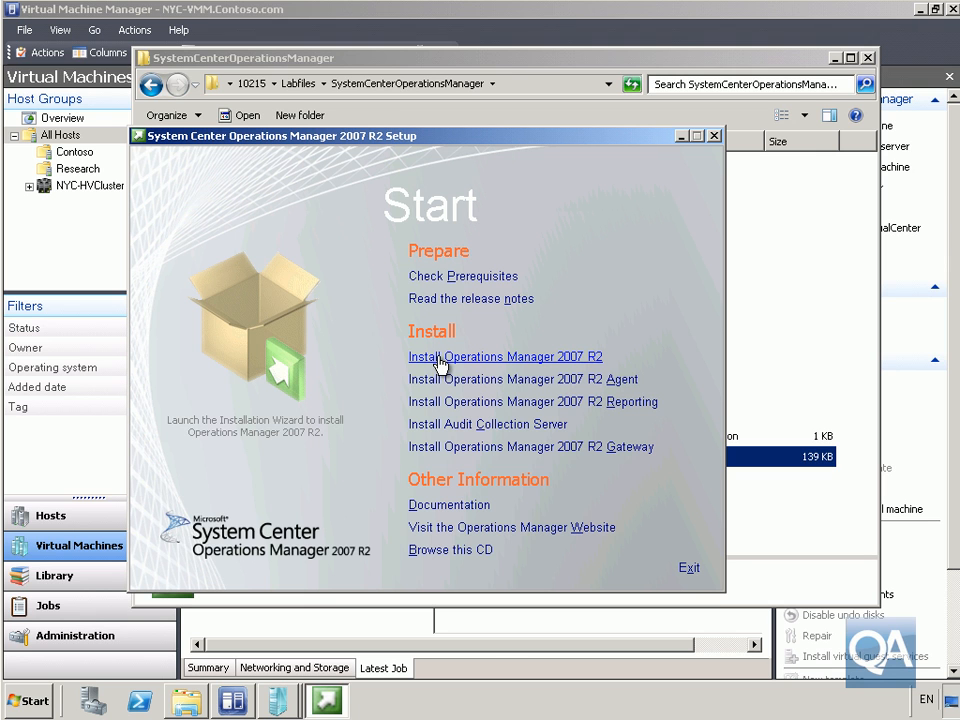
pyautogui.click(439, 364)
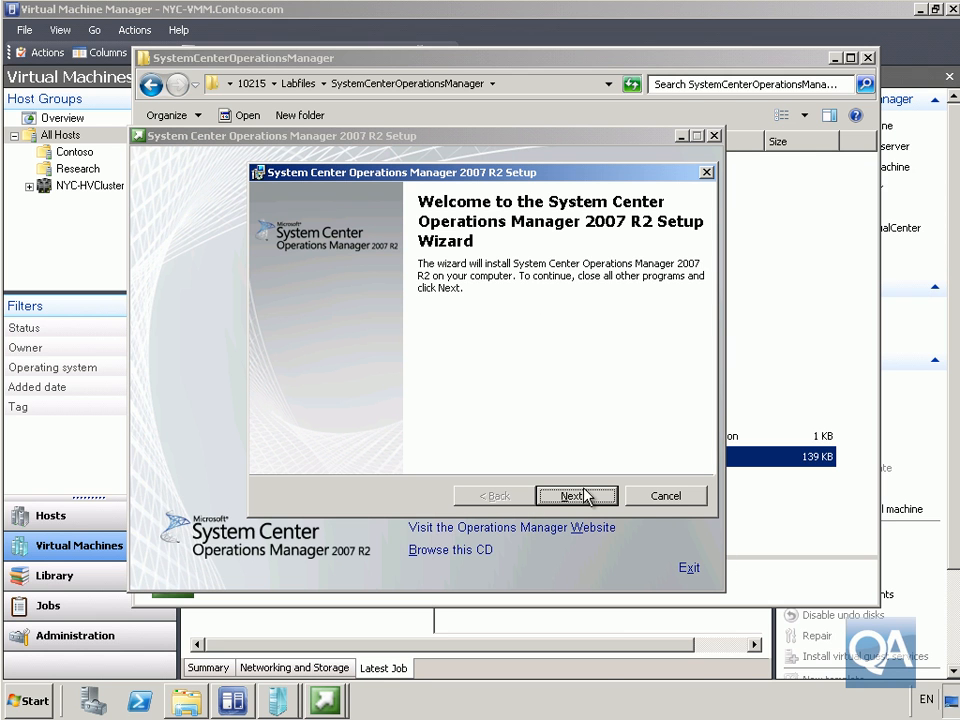
# Accept the license agreement and keep the default product registration details to reach Custom Setup.
pyautogui.click(587, 497)
pyautogui.click(428, 433)
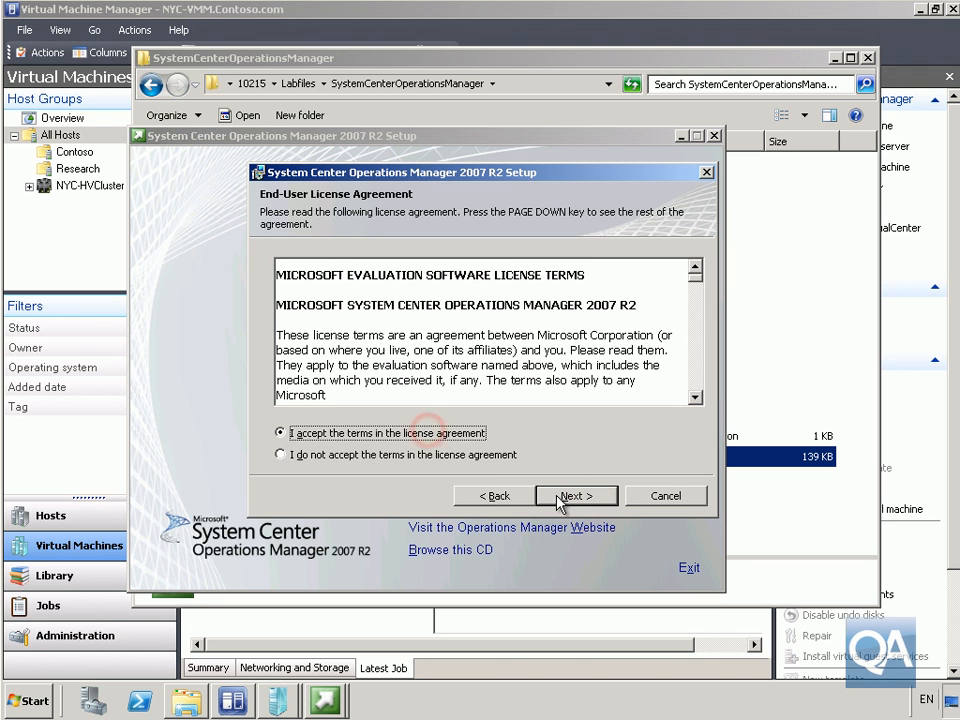
pyautogui.click(558, 498)
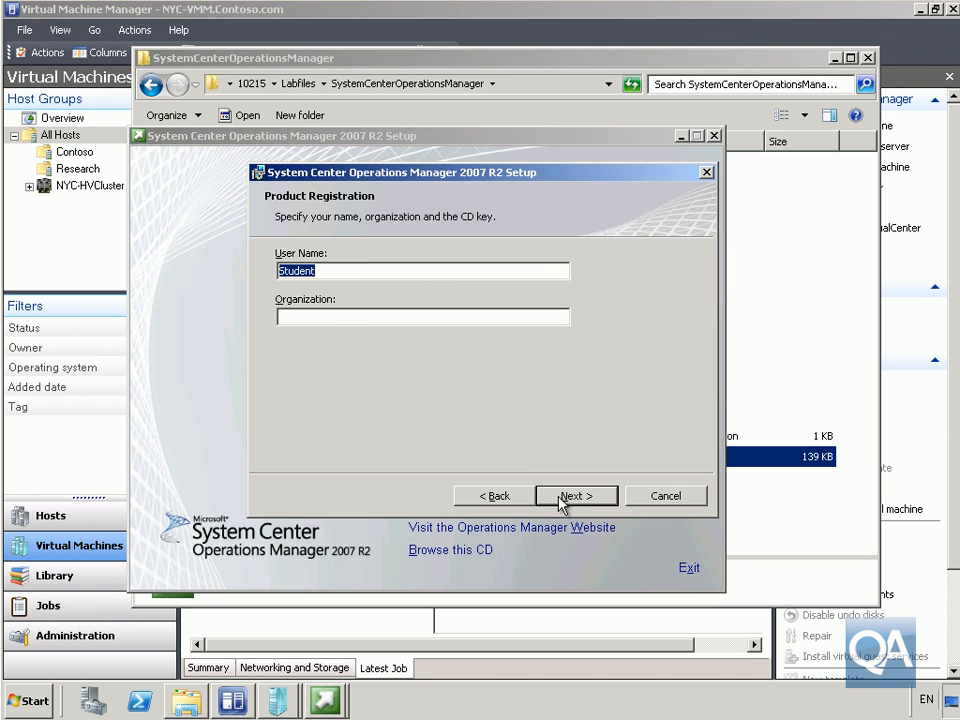
pyautogui.click(560, 500)
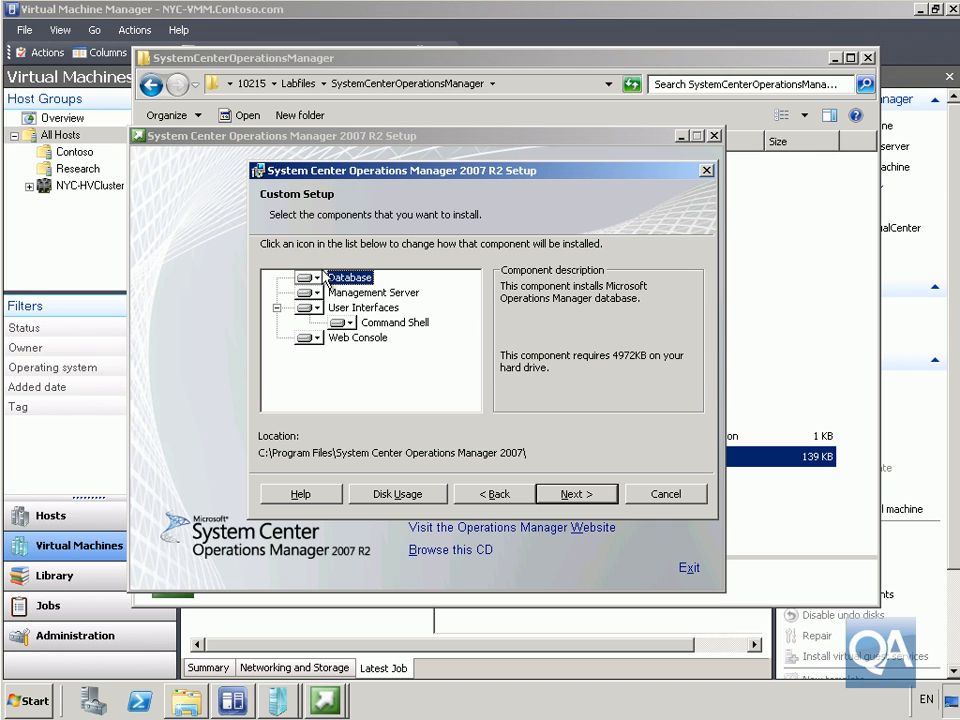
# Exclude the Database, Management Server and Web Console components from the installation, keeping User Interfaces and Command Shell.
pyautogui.click(317, 279)
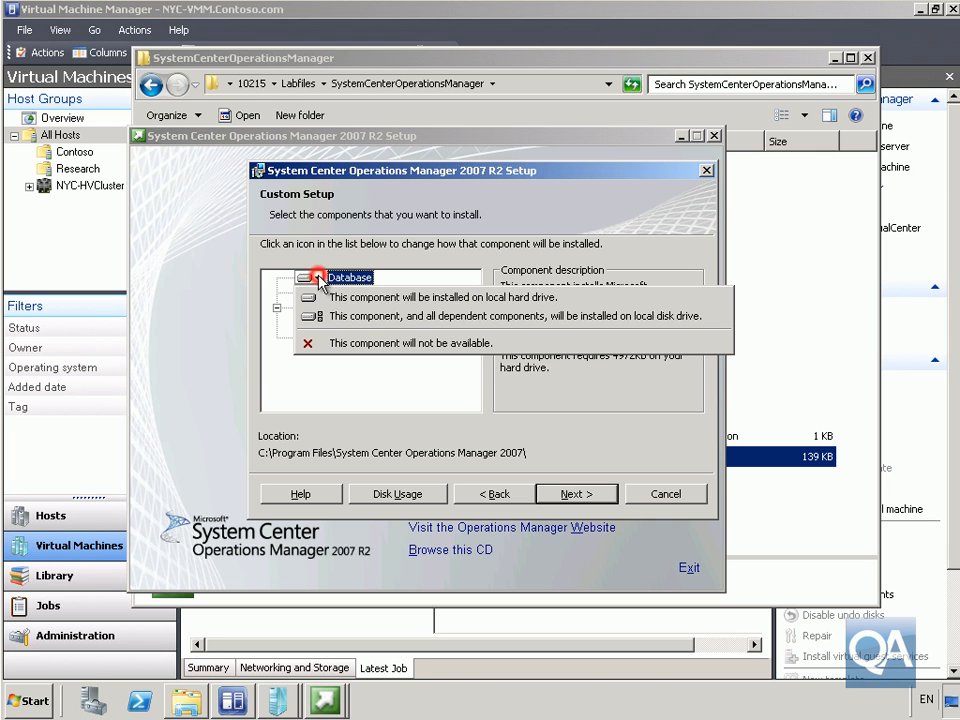
pyautogui.click(386, 339)
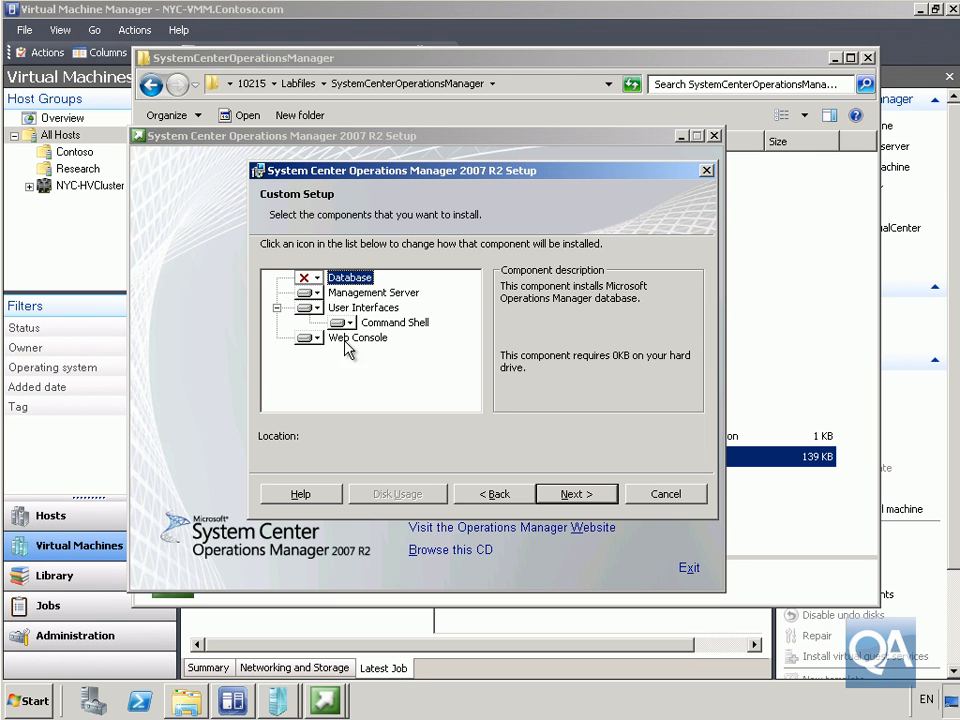
pyautogui.click(316, 293)
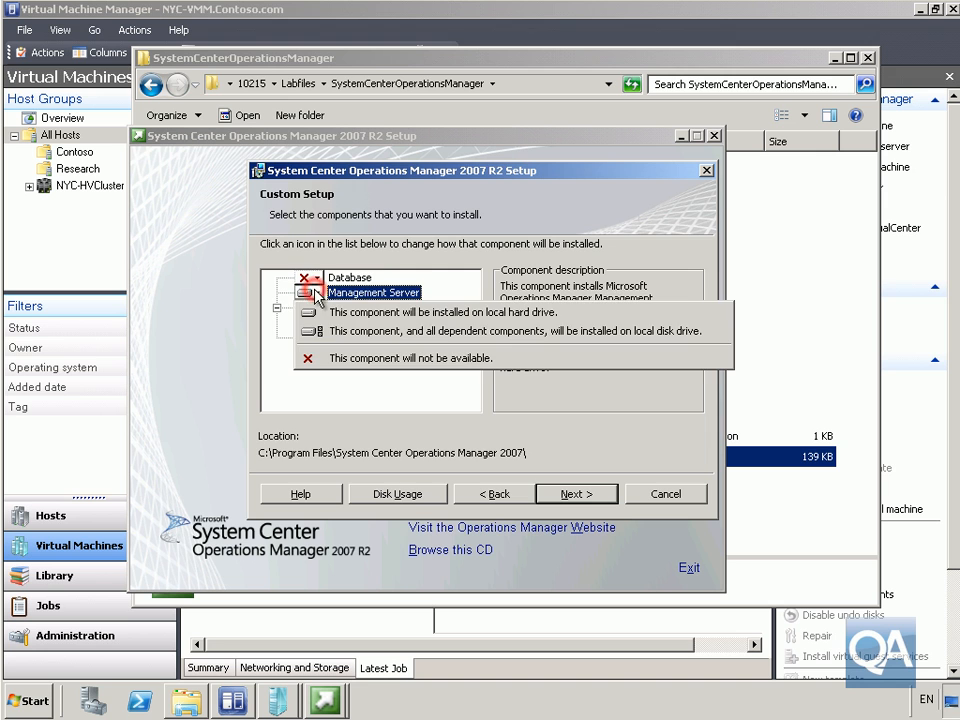
pyautogui.click(359, 359)
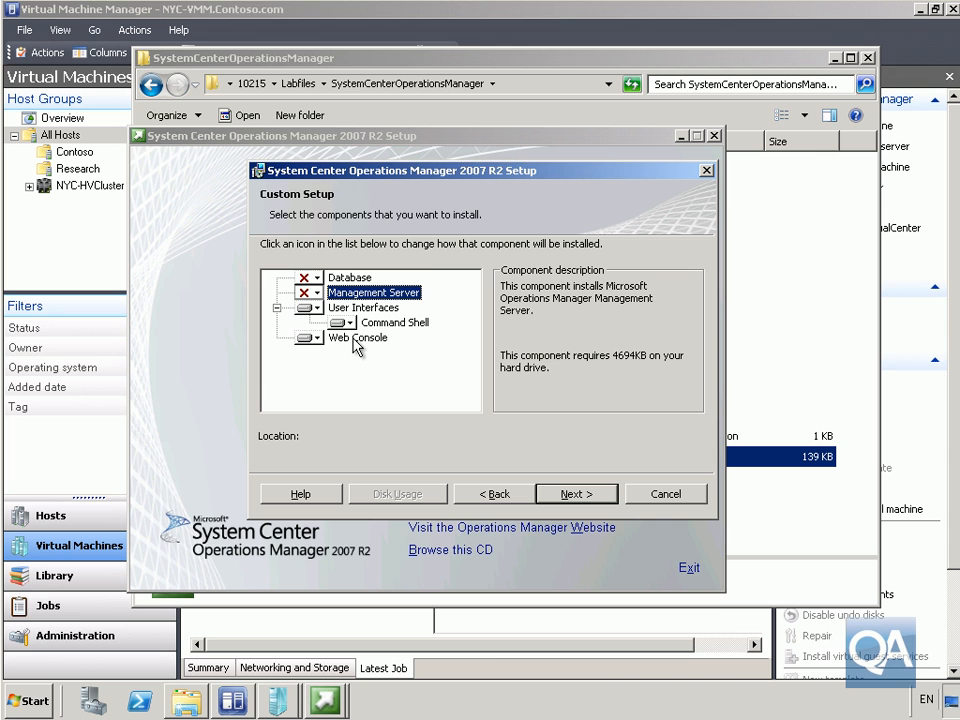
pyautogui.click(316, 338)
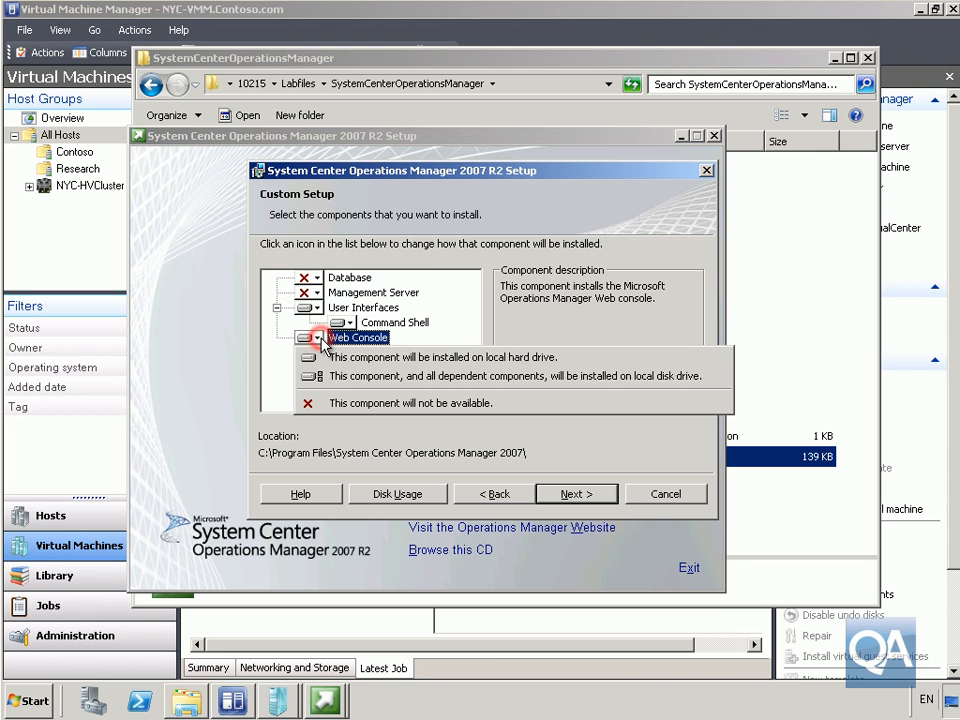
pyautogui.click(348, 403)
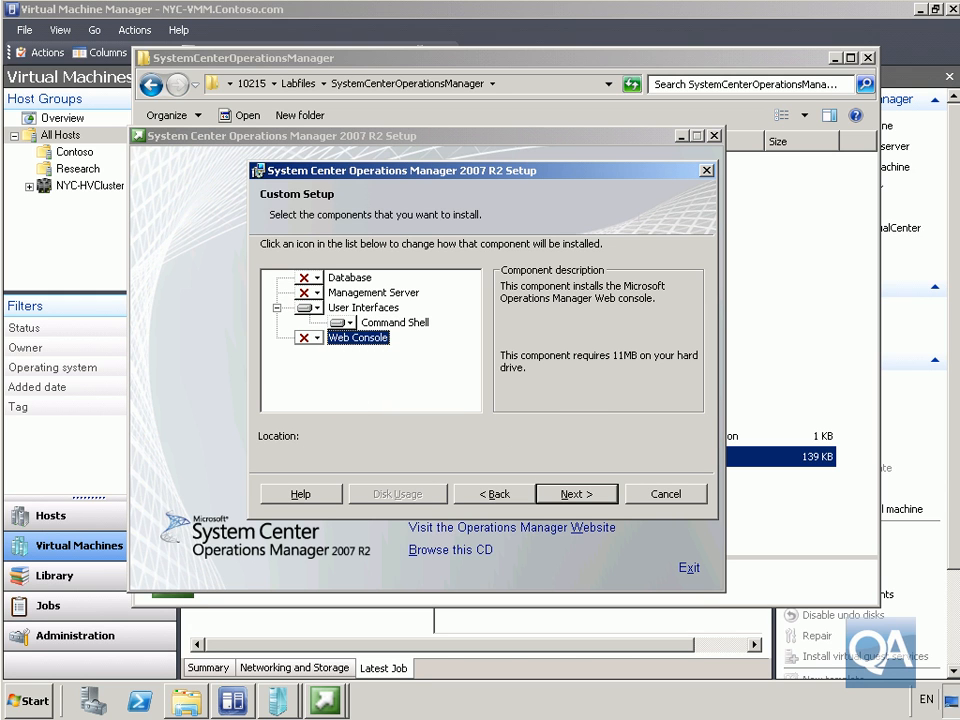
pyautogui.click(575, 494)
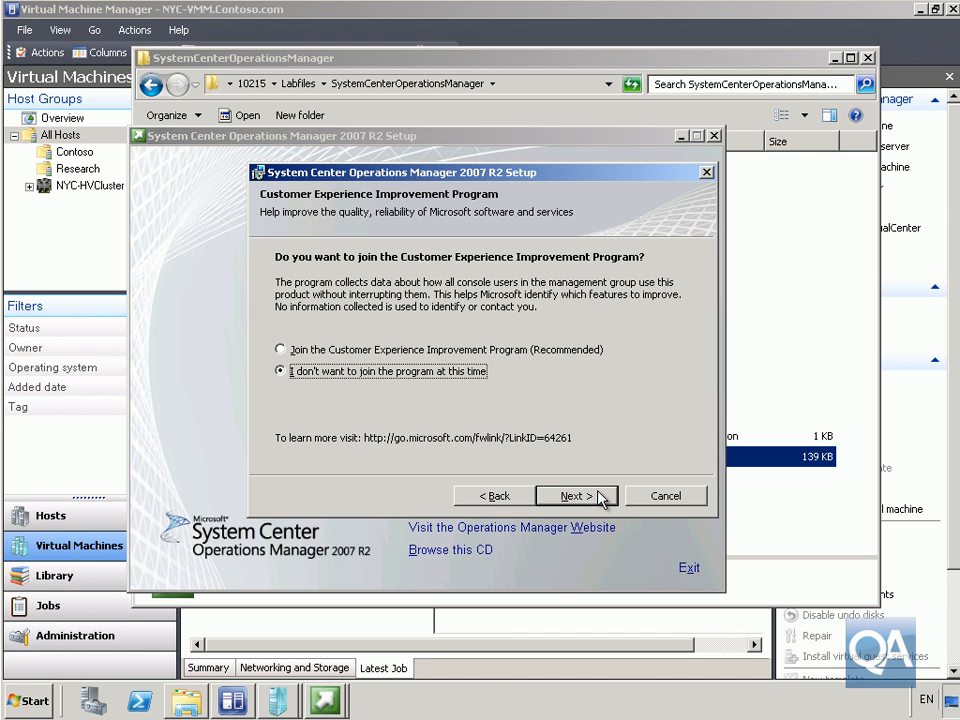
# Install Operations Manager 2007 R2 without joining the Customer Experience Improvement Program or using Microsoft Update.
pyautogui.click(600, 496)
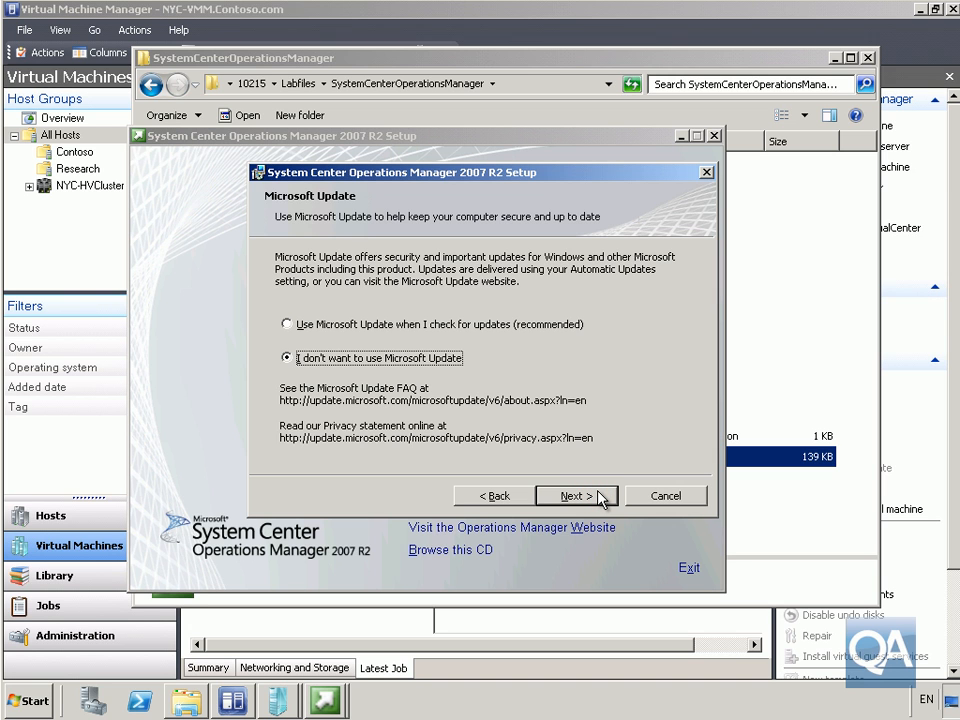
pyautogui.click(600, 496)
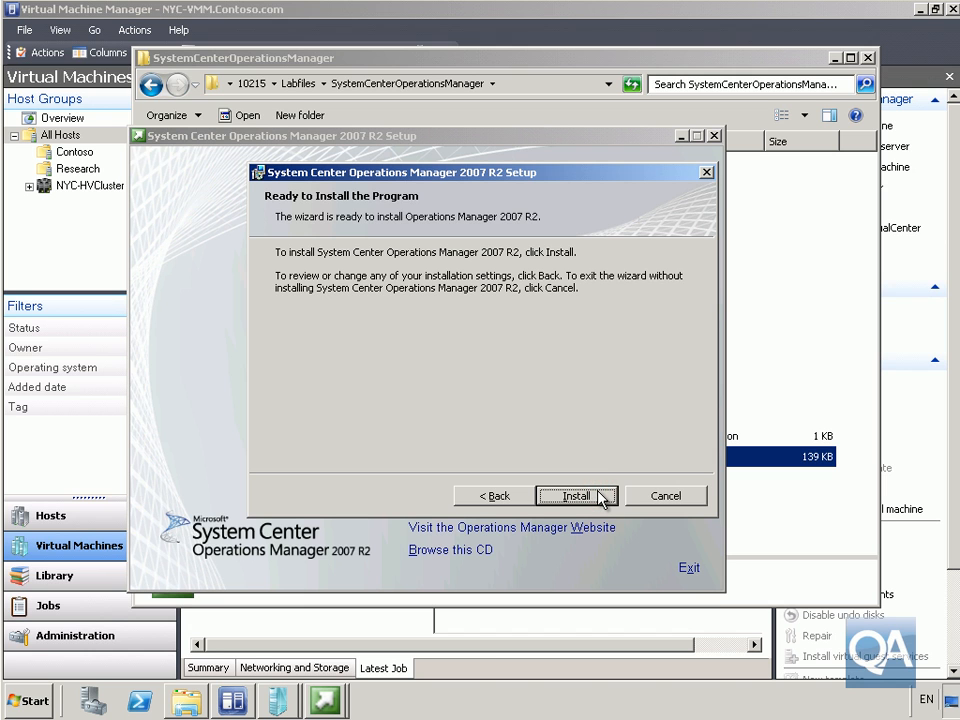
pyautogui.click(602, 497)
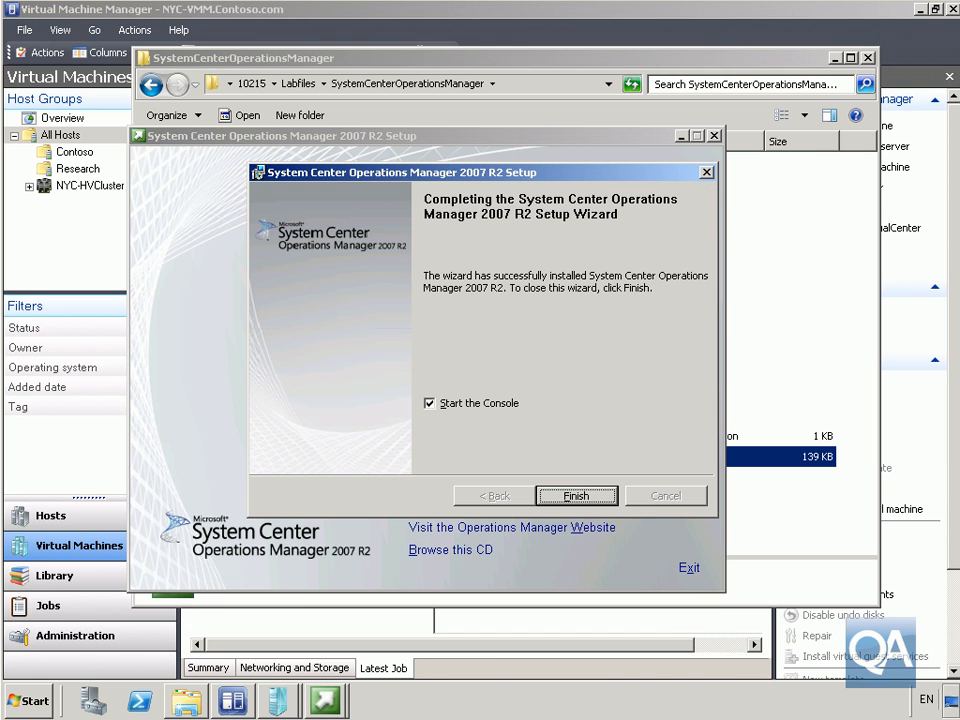
# Finish the setup wizard without starting the console, then exit the Operations Manager setup and close its source folder.
pyautogui.click(434, 403)
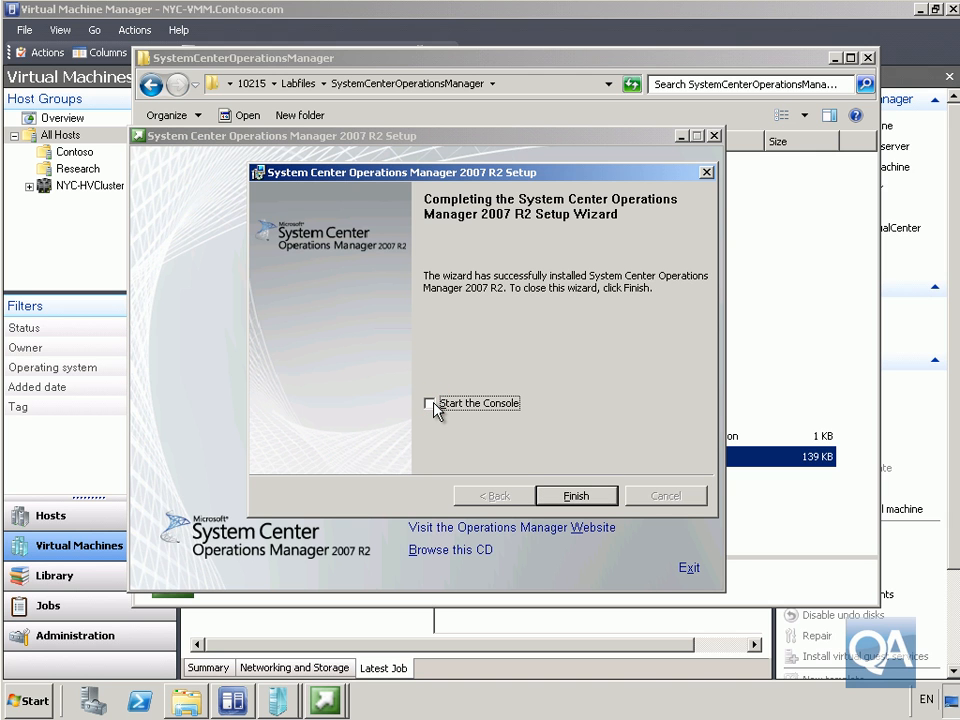
pyautogui.click(553, 498)
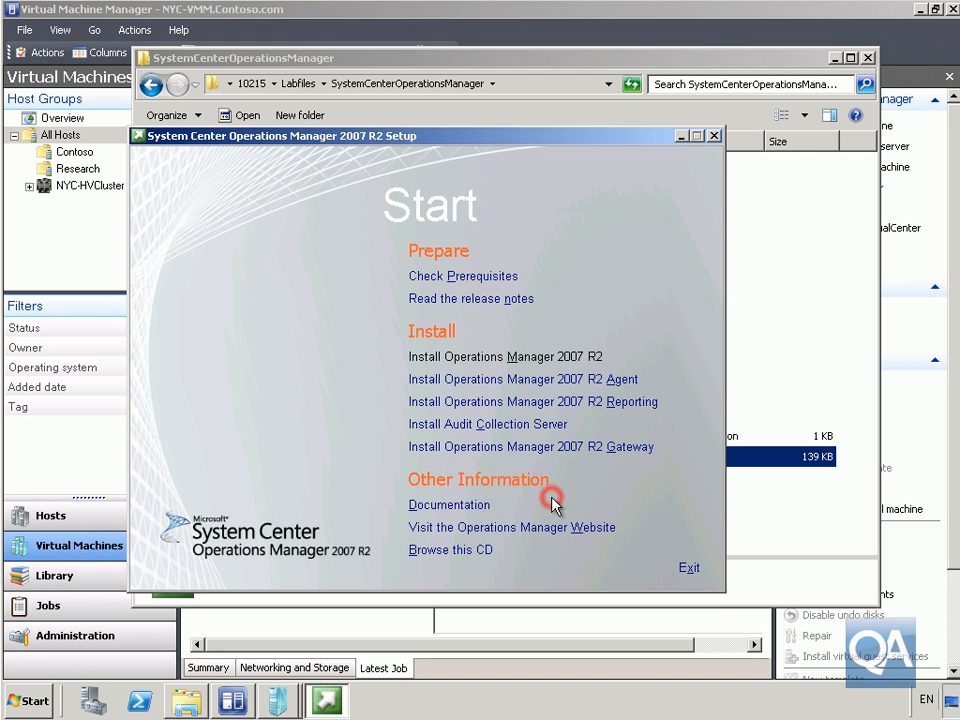
pyautogui.click(688, 570)
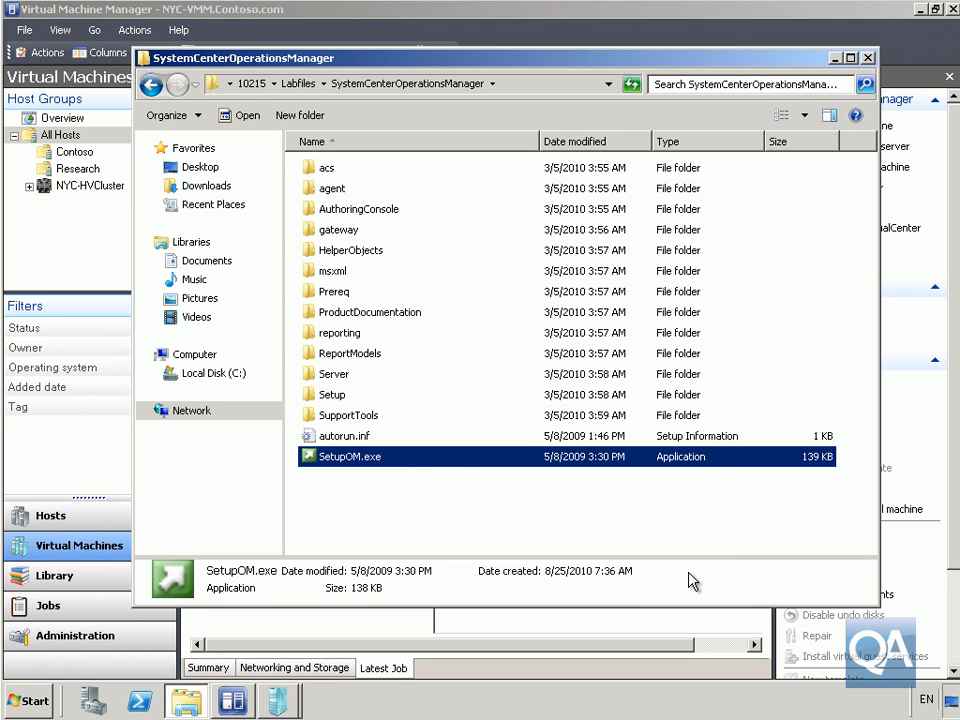
pyautogui.click(867, 57)
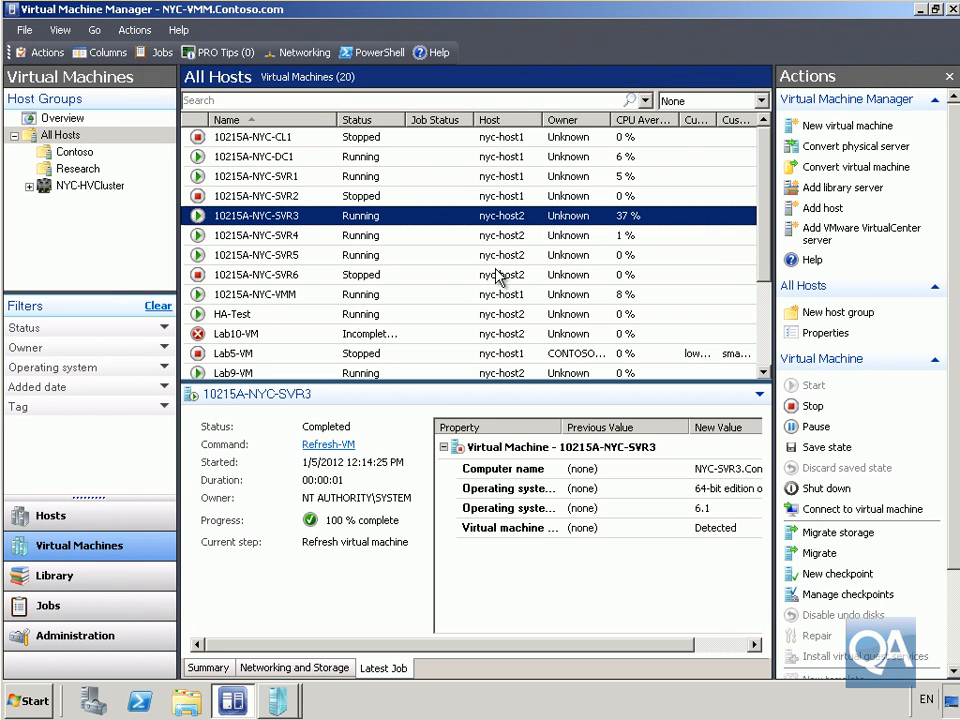
# Open the Operations Manager Reporting URL settings for modification in the System Center administration settings.
pyautogui.click(98, 645)
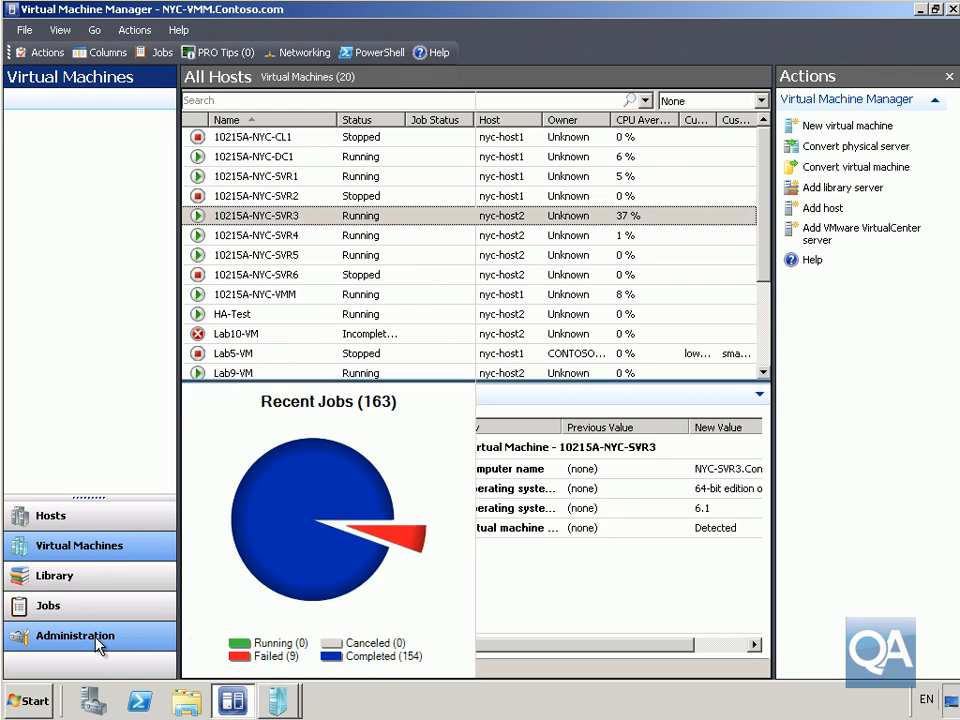
pyautogui.click(96, 205)
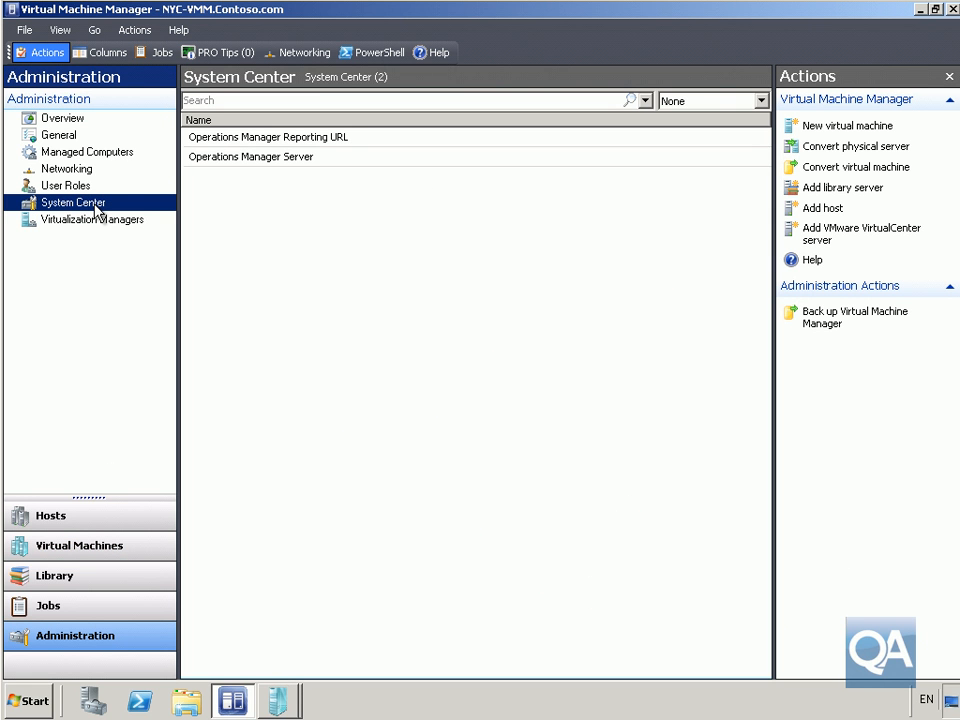
pyautogui.click(276, 143)
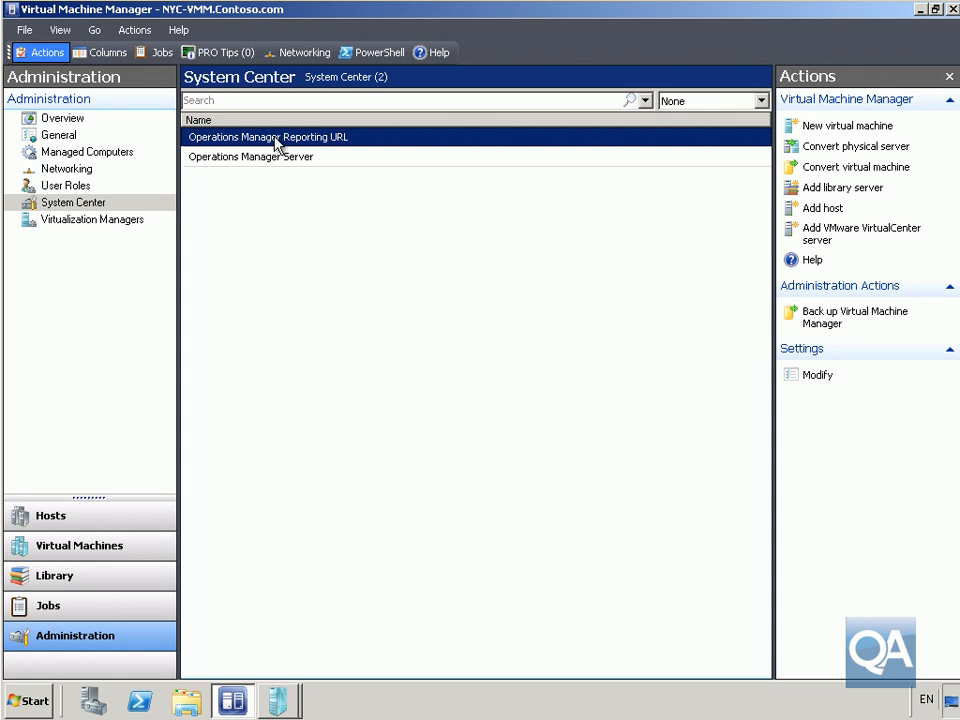
pyautogui.click(817, 375)
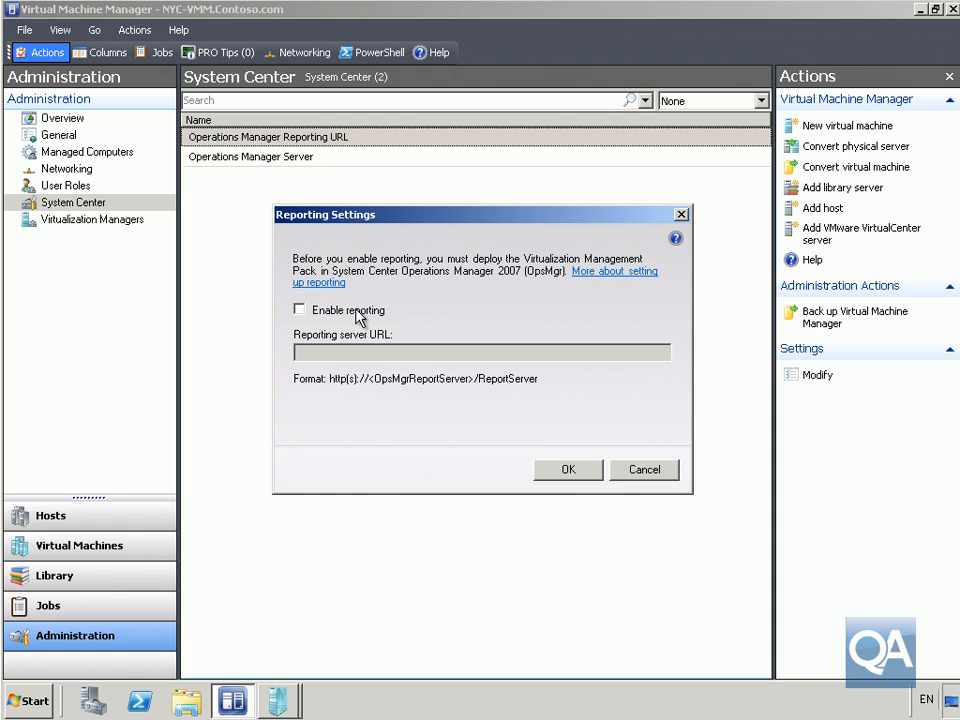
pyautogui.click(355, 313)
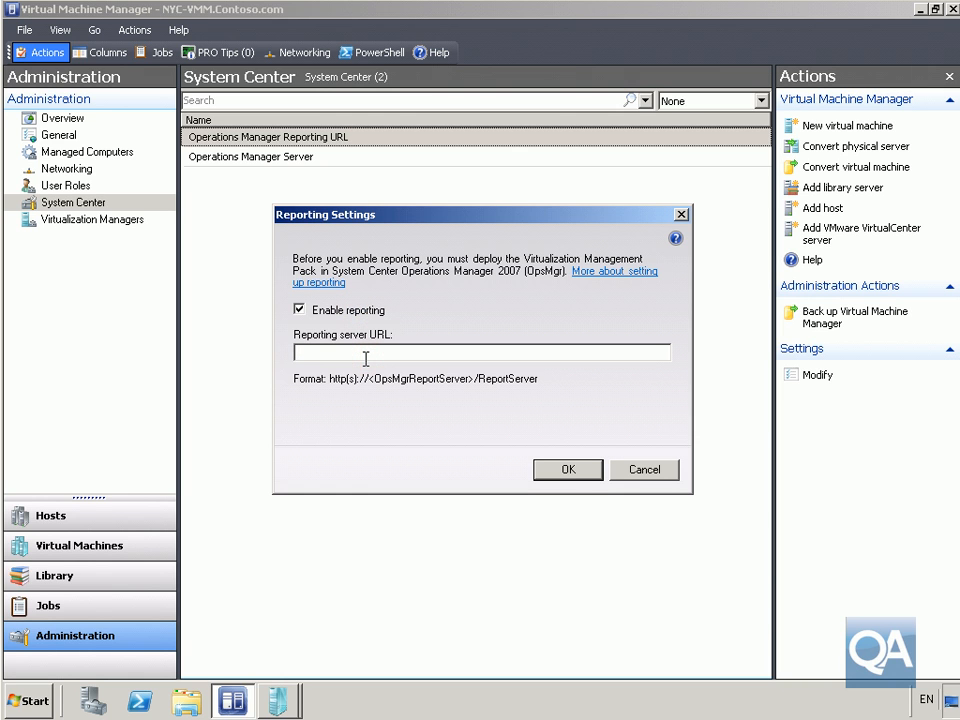
pyautogui.write('http:')
pyautogui.write('//')
pyautogui.write('NYC-')
pyautogui.write('SV')
pyautogui.write('R')
pyautogui.write('R3')
pyautogui.write('/')
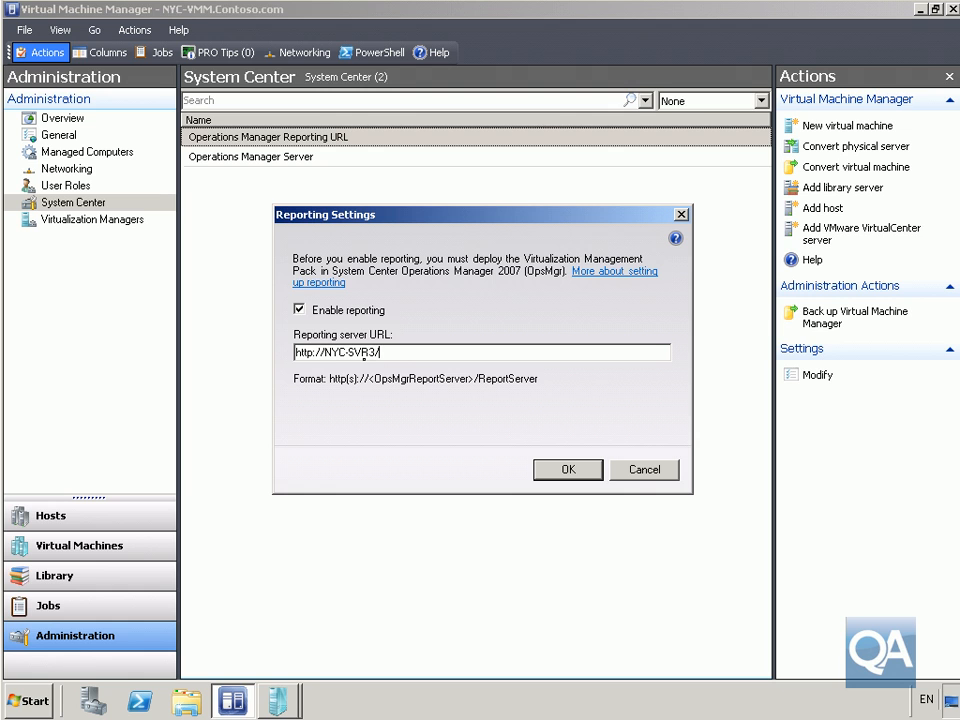
pyautogui.write('ReportServer')
pyautogui.click(565, 470)
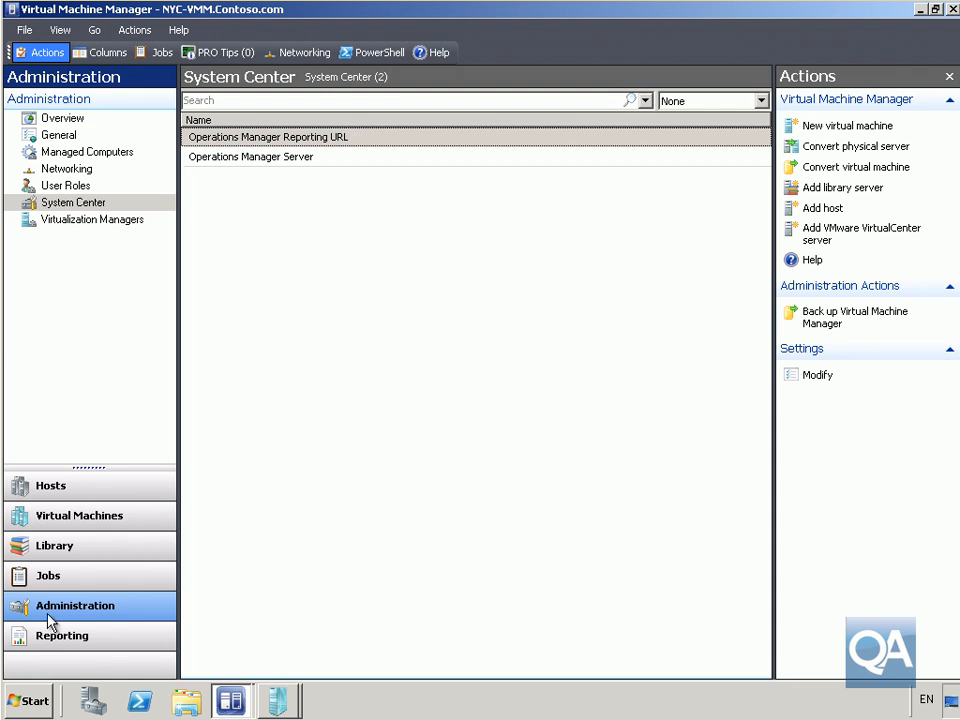
pyautogui.click(58, 645)
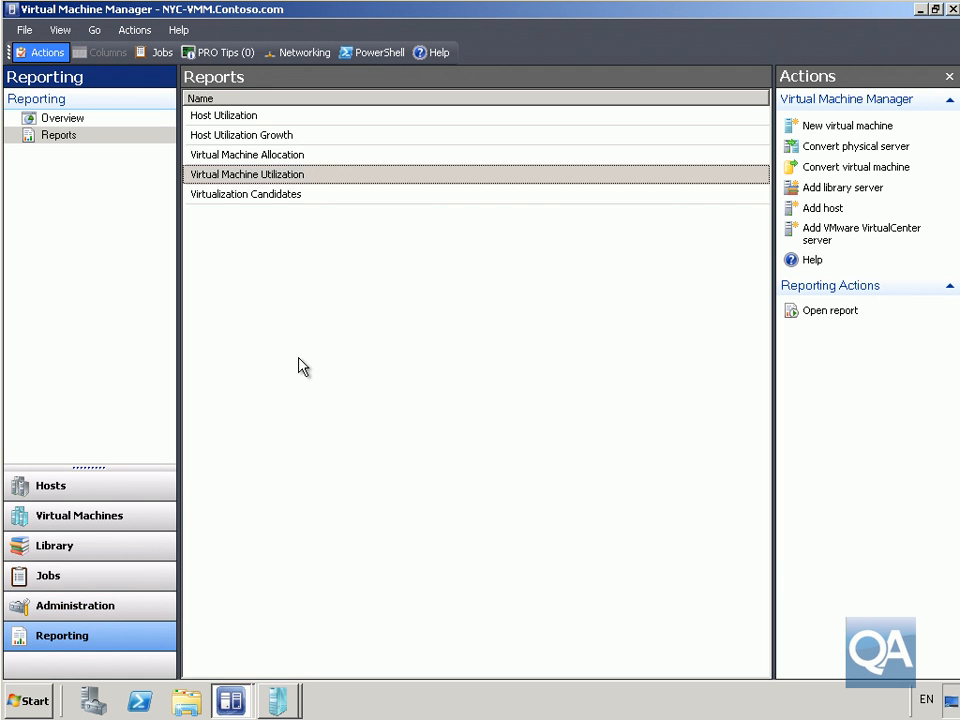